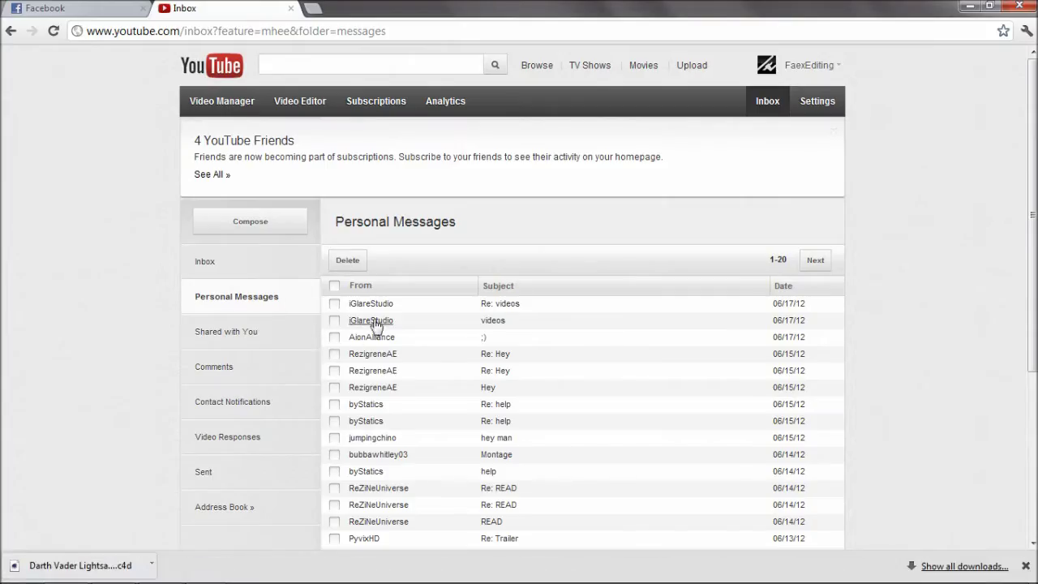
# Step: Open the newest comment on the Lightsaber Model Pack #1 video and read what the viewer asks for
pyautogui.click(317, 368)
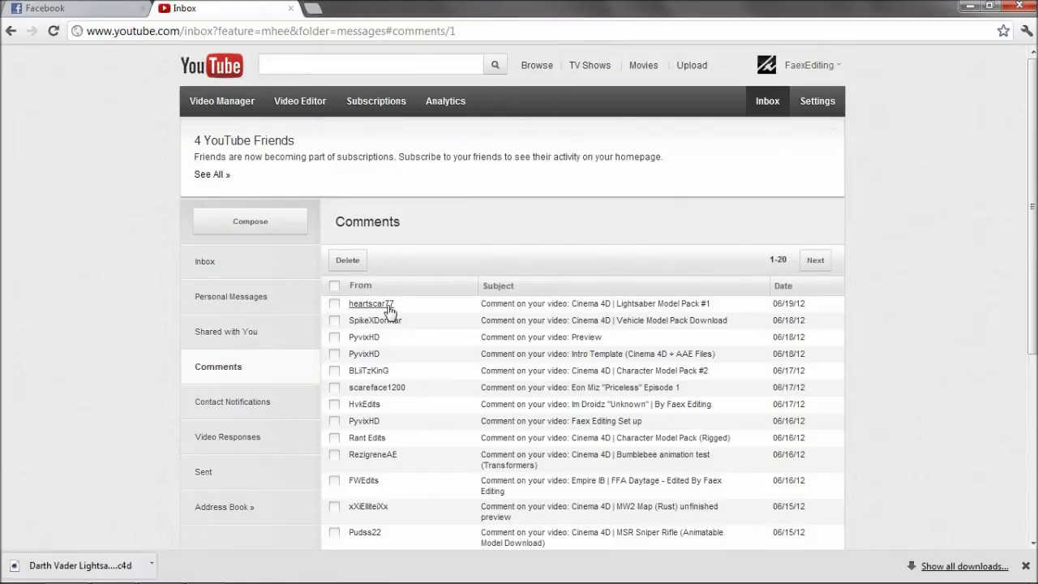
pyautogui.click(529, 304)
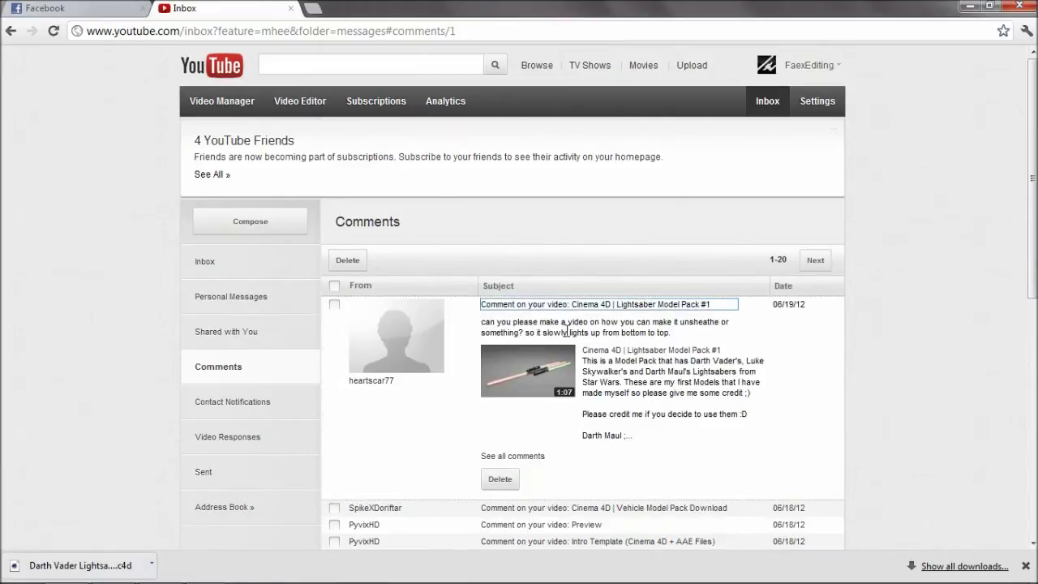
pyautogui.moveTo(588, 321); pyautogui.dragTo(554, 336)
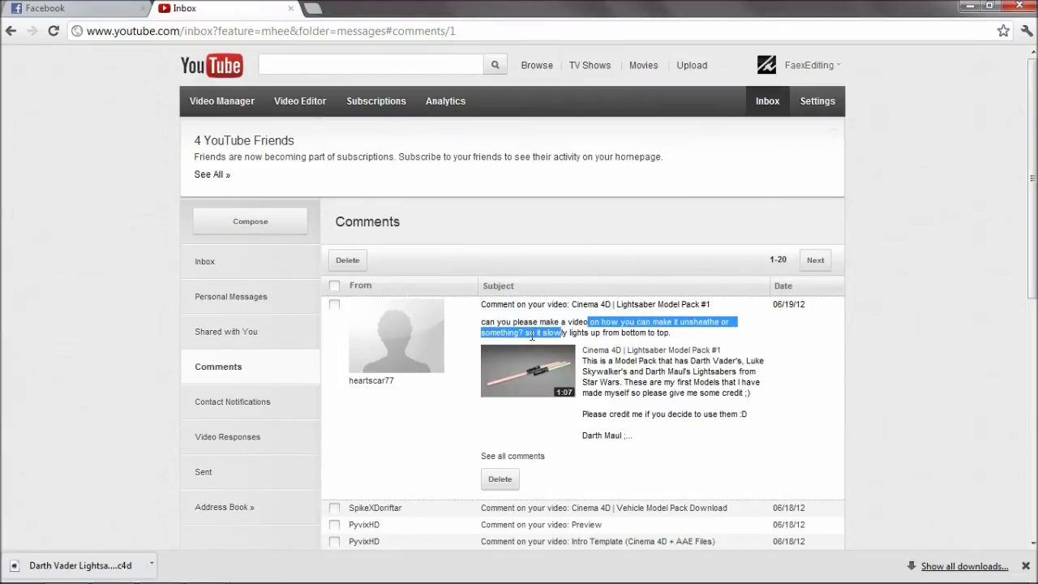
pyautogui.click(605, 335)
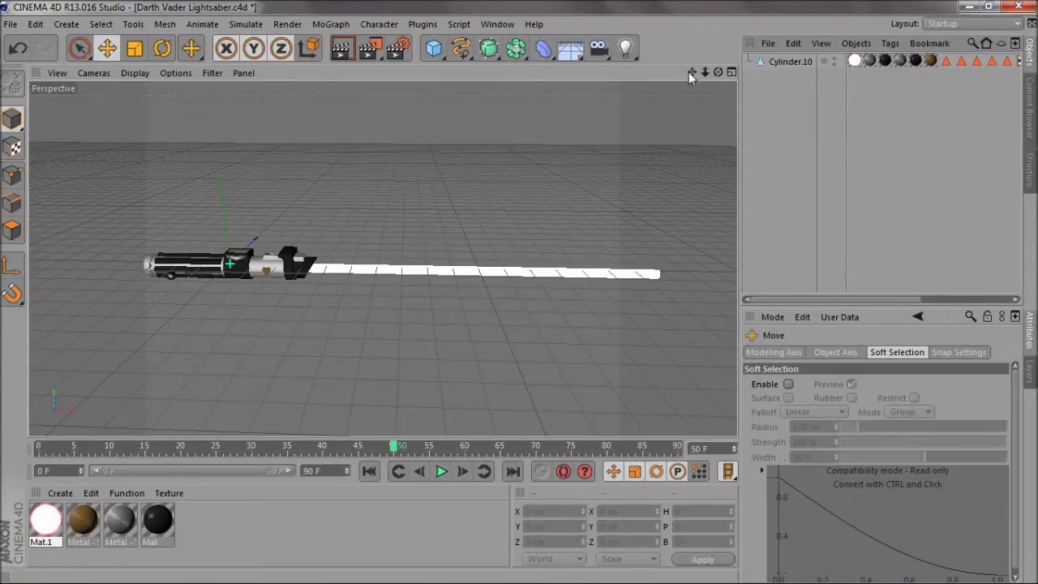
# Step: In Cinema 4D, select the lightsaber object and switch to Polygon mode with the Live Selection tool
pyautogui.moveTo(691, 72)
pyautogui.mouseDown()
pyautogui.moveTo(518, 293)
pyautogui.moveTo(693, 70)
pyautogui.mouseUp()
pyautogui.moveTo(518, 291)
pyautogui.mouseDown()
pyautogui.moveTo(683, 72)
pyautogui.moveTo(519, 294)
pyautogui.mouseUp()
pyautogui.click(776, 65)
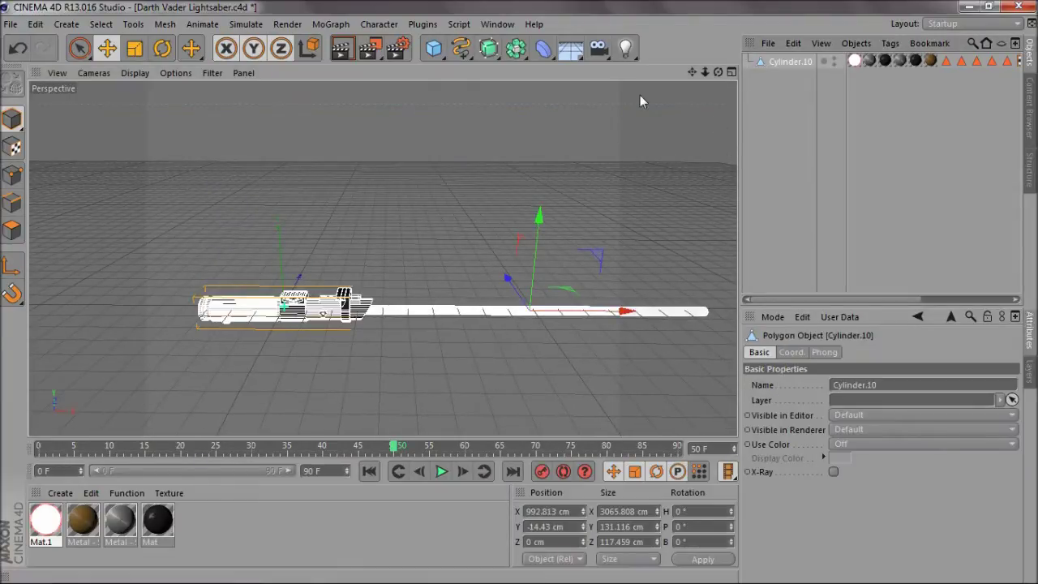
pyautogui.moveTo(693, 72); pyautogui.dragTo(685, 47)
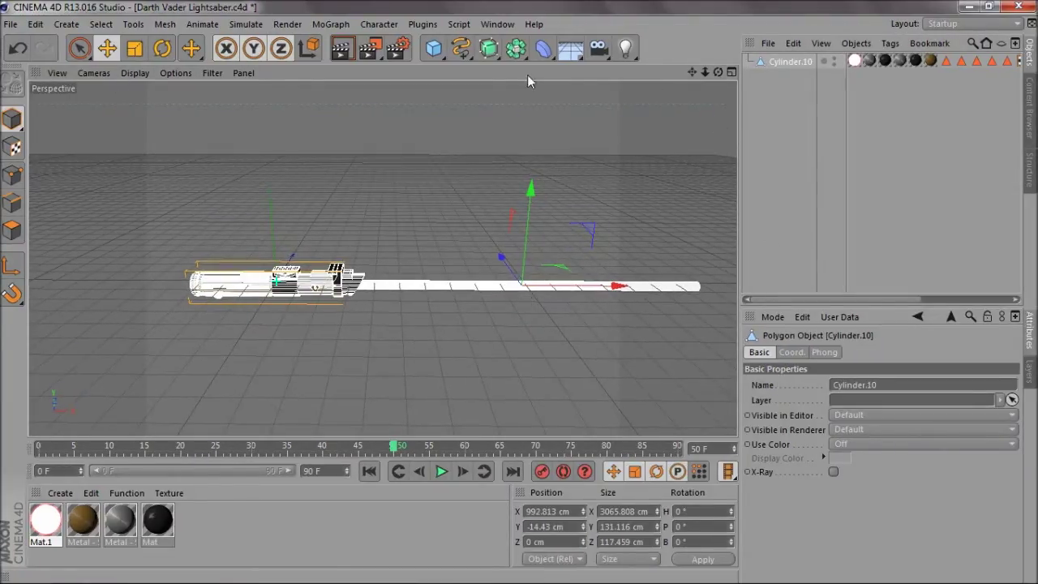
pyautogui.click(85, 54)
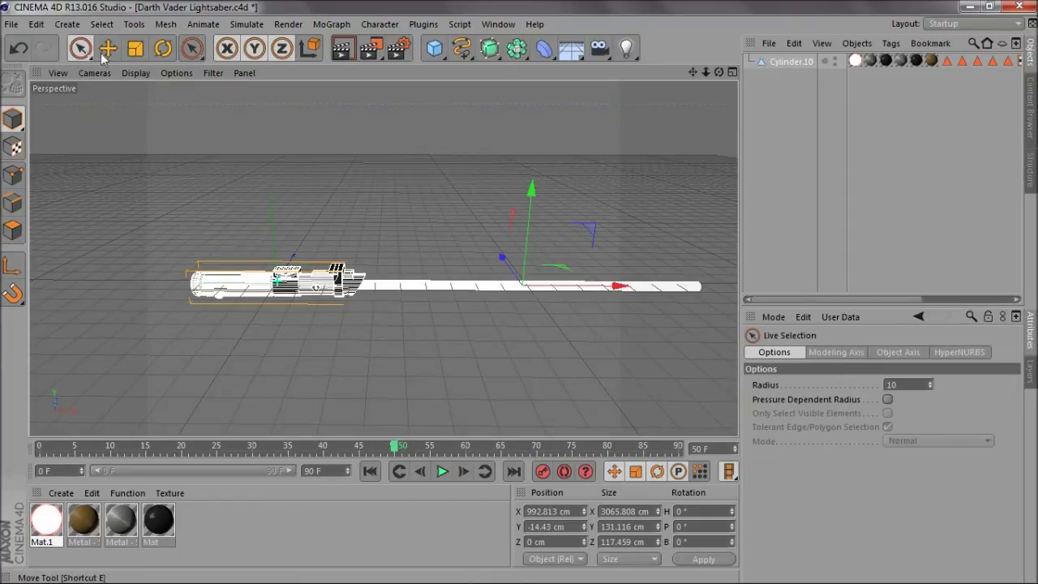
pyautogui.click(13, 233)
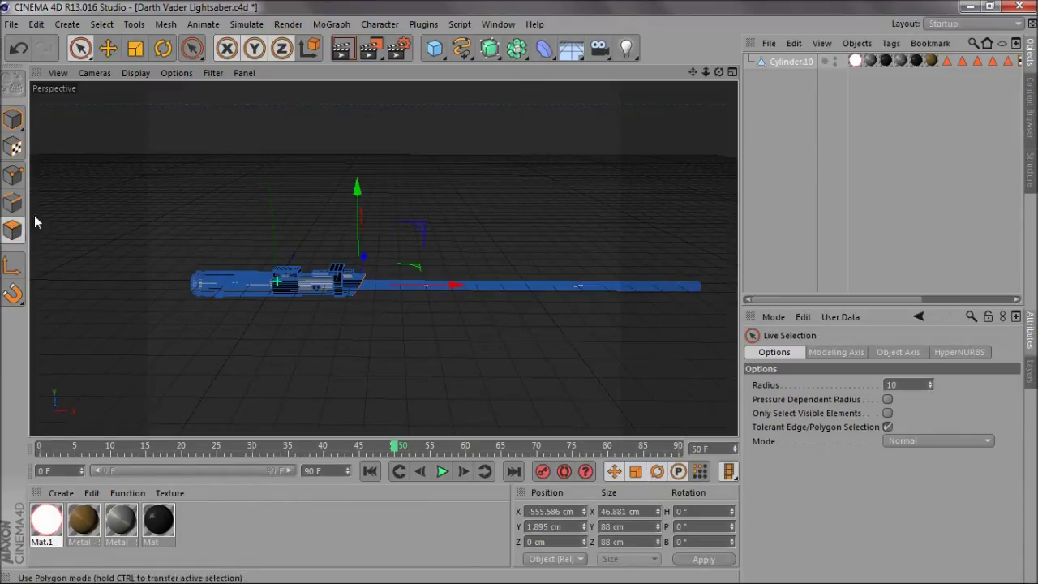
pyautogui.click(11, 233)
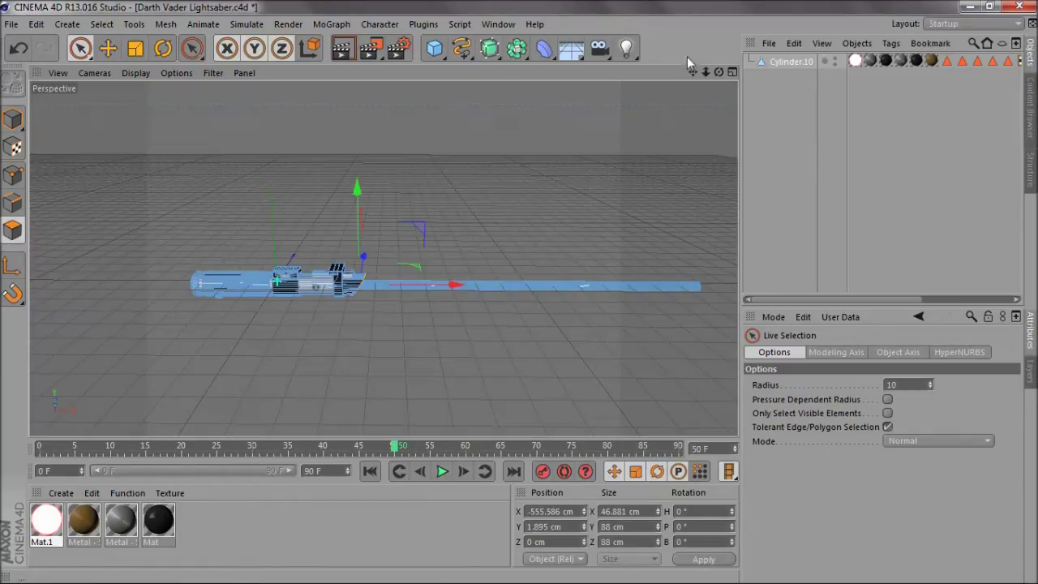
# Step: Select all polygons of the lightsaber's blade, leaving the hilt unselected, and check the selection from several angles
pyautogui.moveTo(692, 72); pyautogui.dragTo(509, 294)
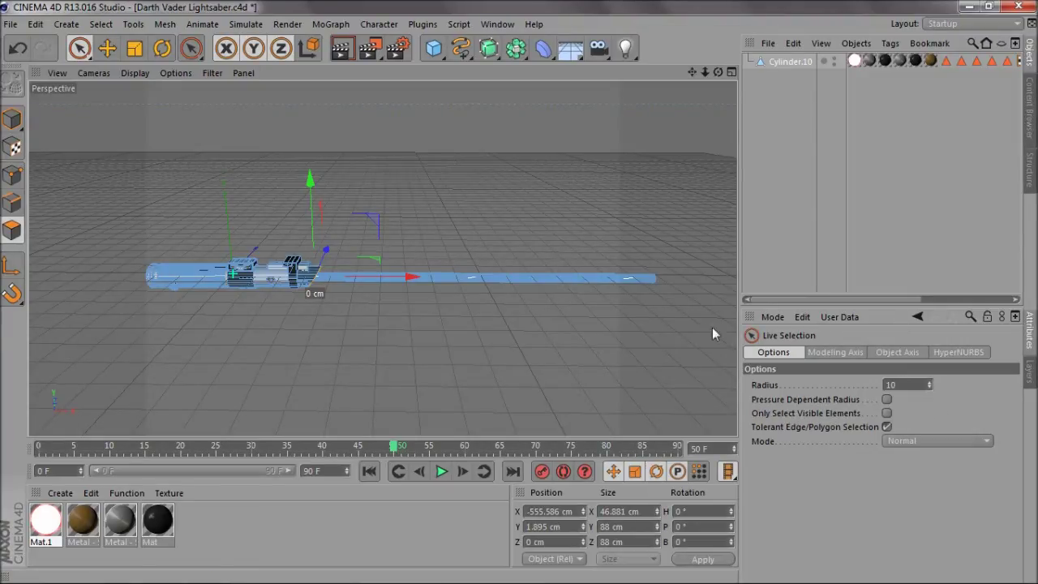
pyautogui.click(886, 425)
pyautogui.click(654, 344)
pyautogui.click(654, 281)
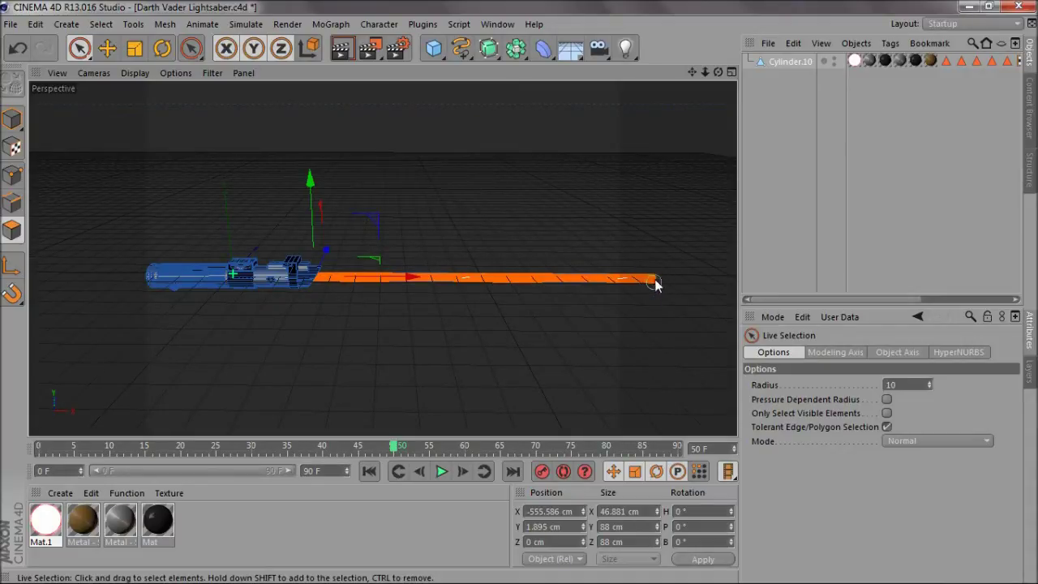
pyautogui.click(440, 283)
pyautogui.moveTo(717, 72); pyautogui.dragTo(454, 228)
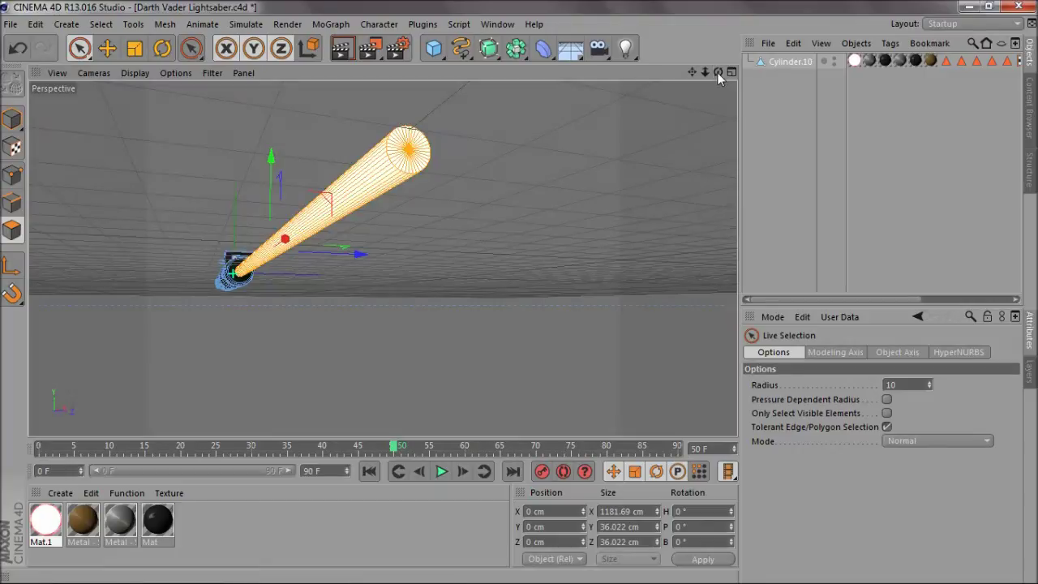
pyautogui.moveTo(717, 72); pyautogui.dragTo(538, 150)
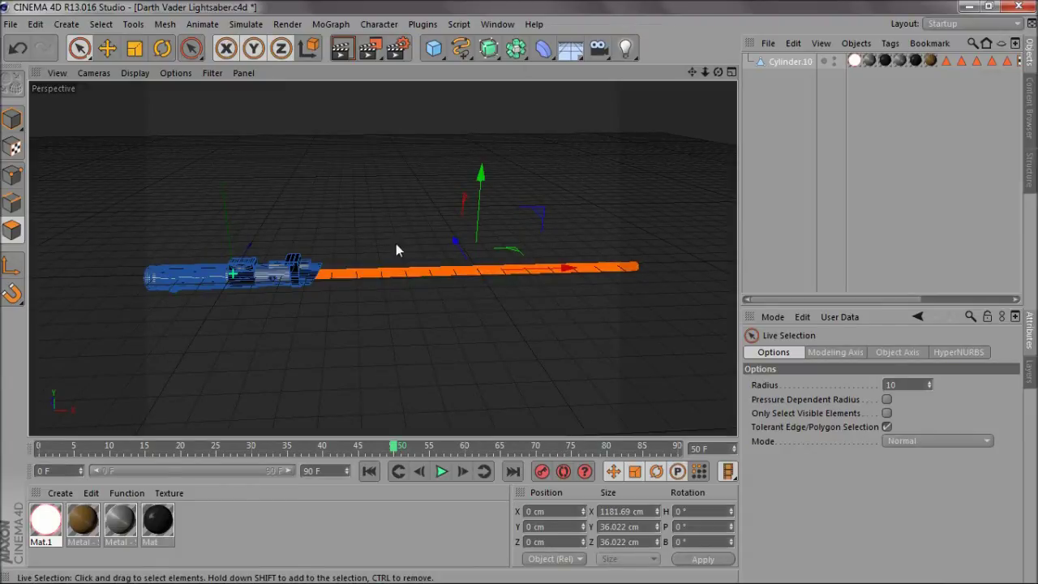
# Step: Split the selected blade polygons off into a separate object
pyautogui.rightClick(412, 275)
pyautogui.click(464, 522)
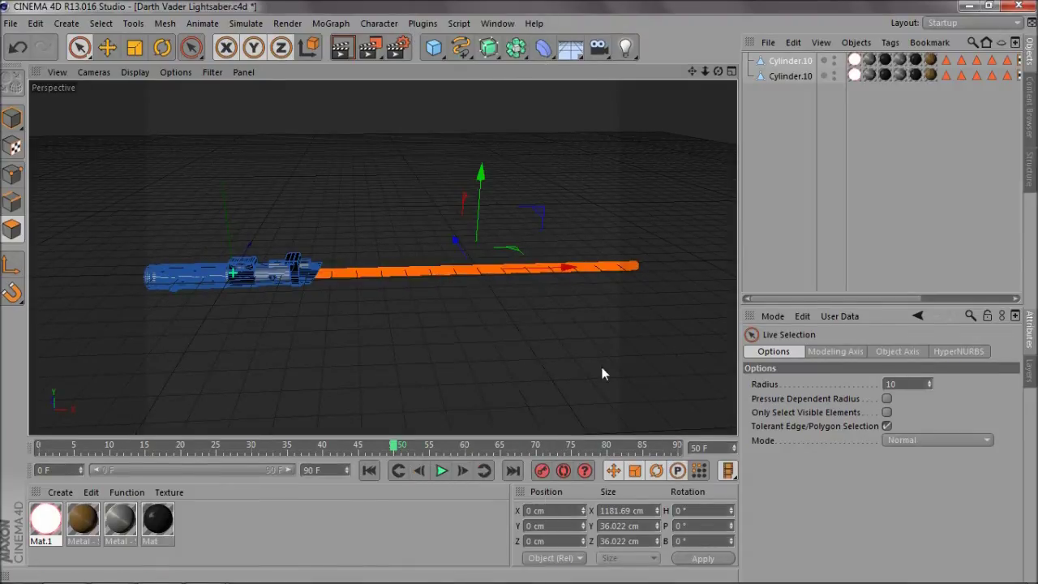
pyautogui.click(776, 77)
# Step: Delete the blade polygons from the original lightsaber object so that it keeps only the hilt
pyautogui.click(774, 64)
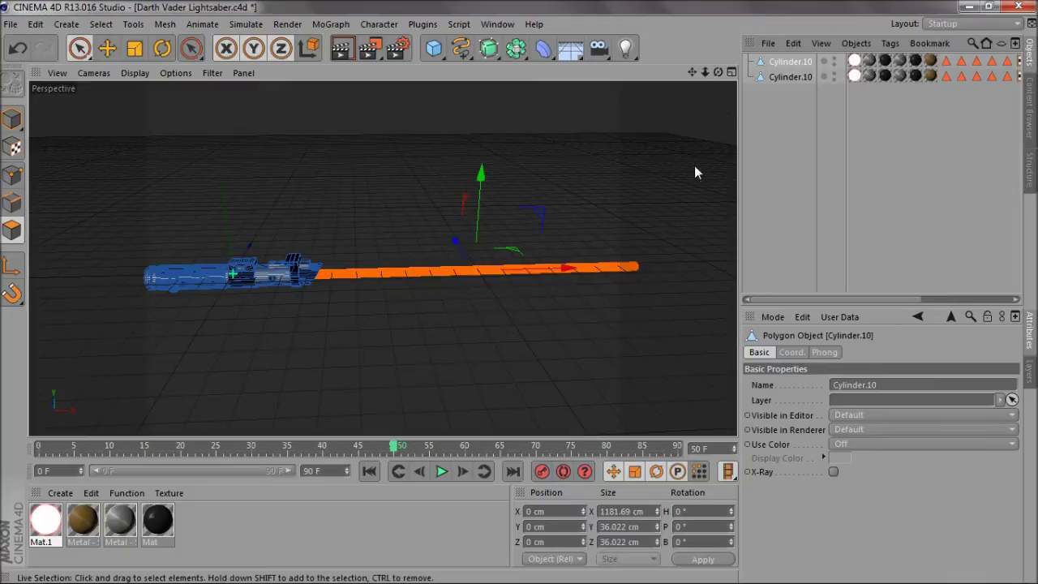
pyautogui.moveTo(531, 270)
pyautogui.mouseDown()
pyautogui.moveTo(538, 272)
pyautogui.moveTo(522, 269)
pyautogui.mouseUp()
pyautogui.hotkey('ctrl', 'z')
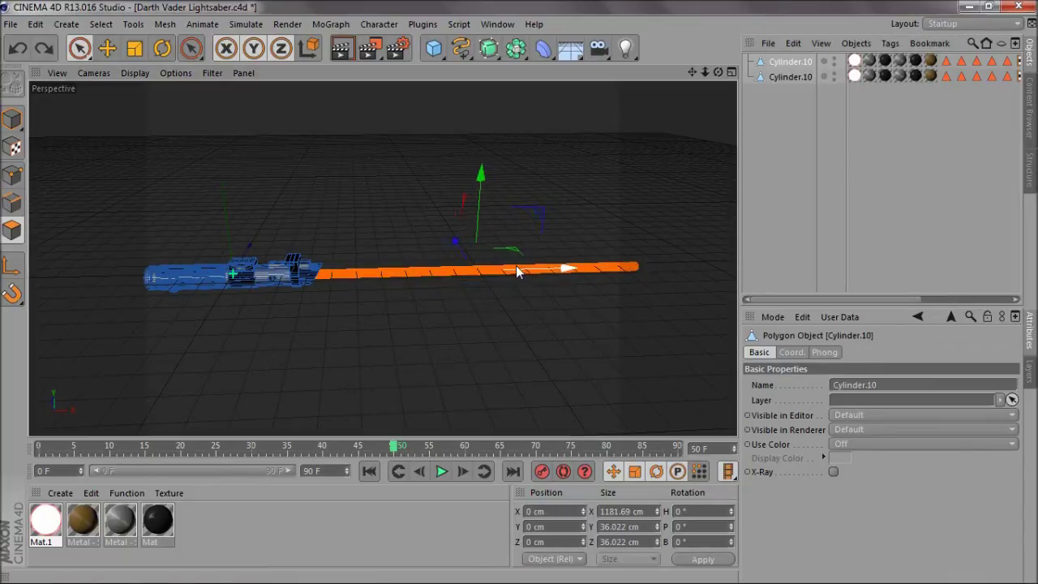
pyautogui.press('Delete')
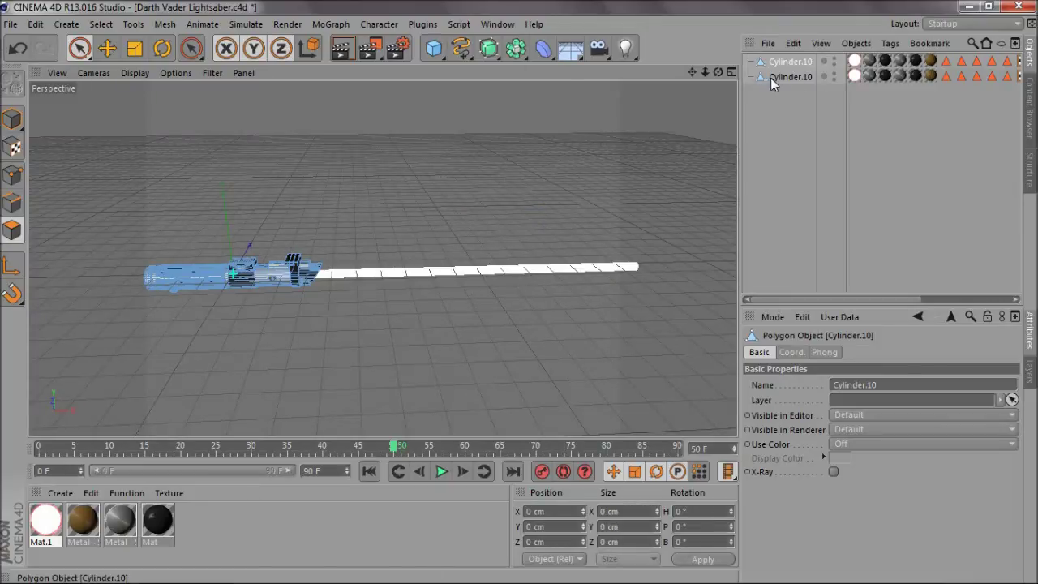
# Step: Select the separated blade object and switch to Model mode with the Move tool active
pyautogui.click(109, 50)
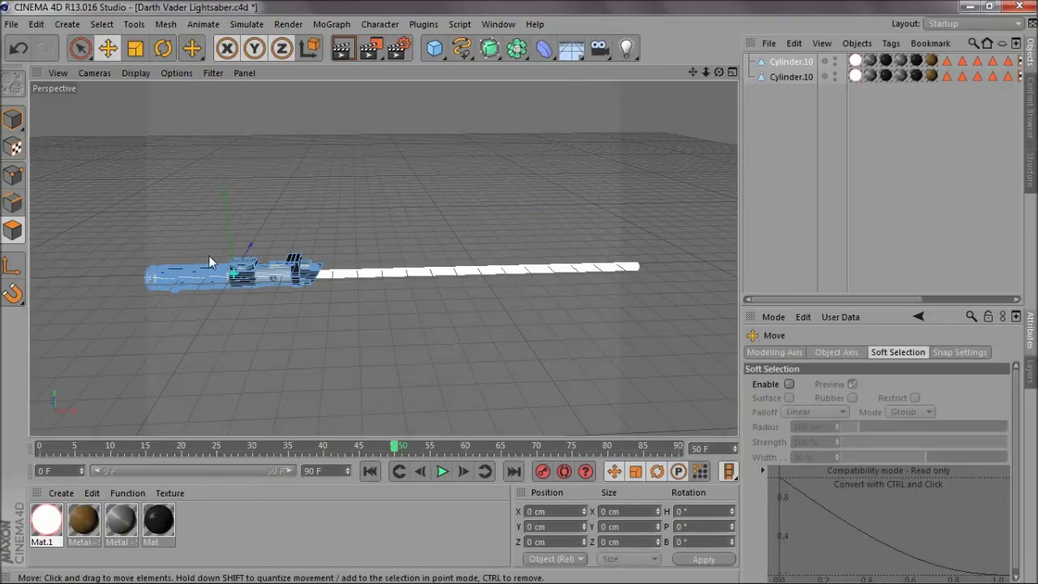
pyautogui.click(790, 77)
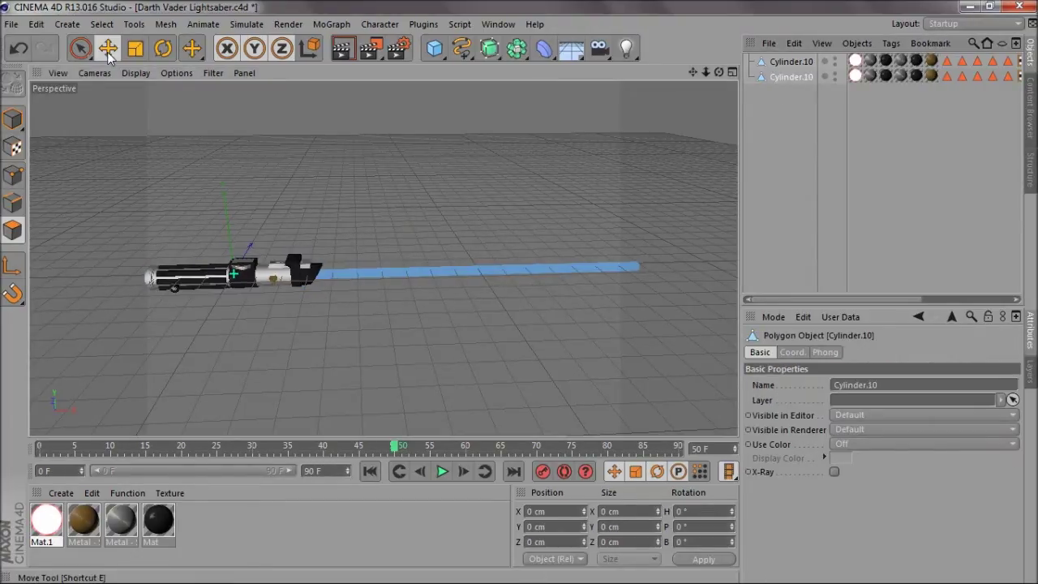
pyautogui.click(13, 120)
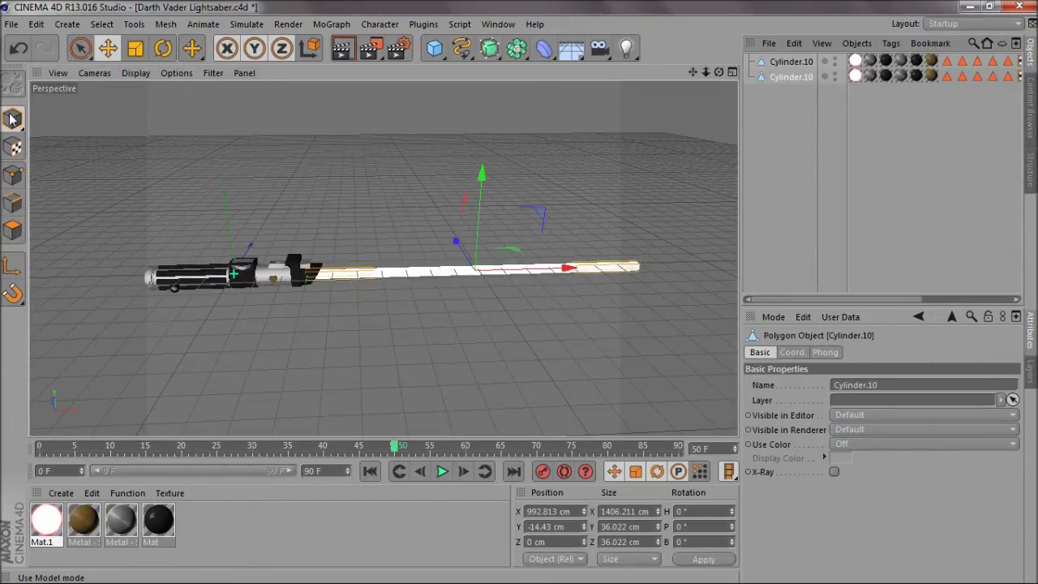
pyautogui.moveTo(487, 287)
pyautogui.keyDown('alt'); pyautogui.mouseDown()
pyautogui.moveTo(526, 292)
pyautogui.moveTo(491, 289)
pyautogui.mouseUp(); pyautogui.keyUp('alt')
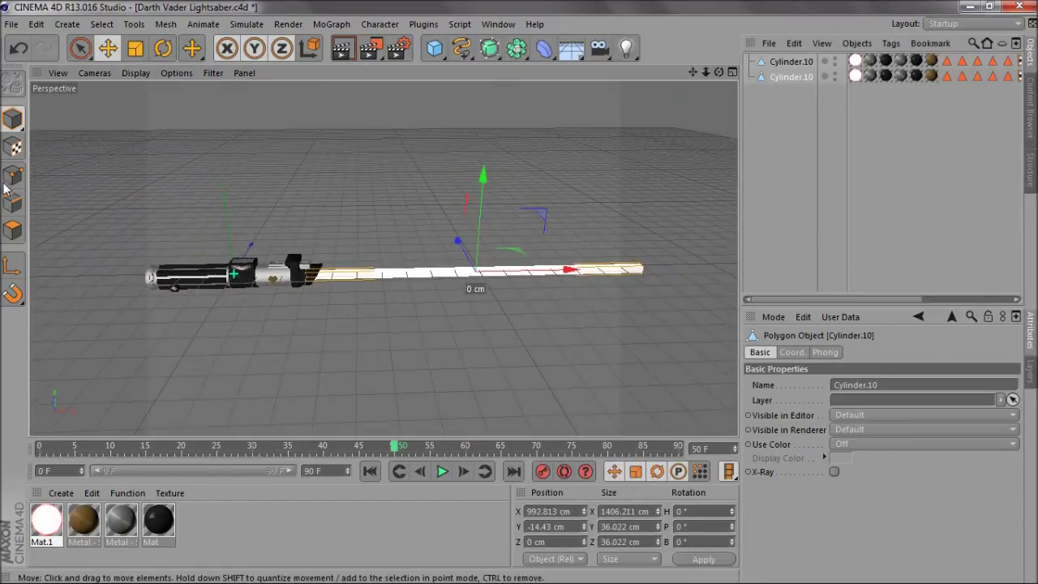
pyautogui.rightClick(16, 120)
pyautogui.click(317, 6)
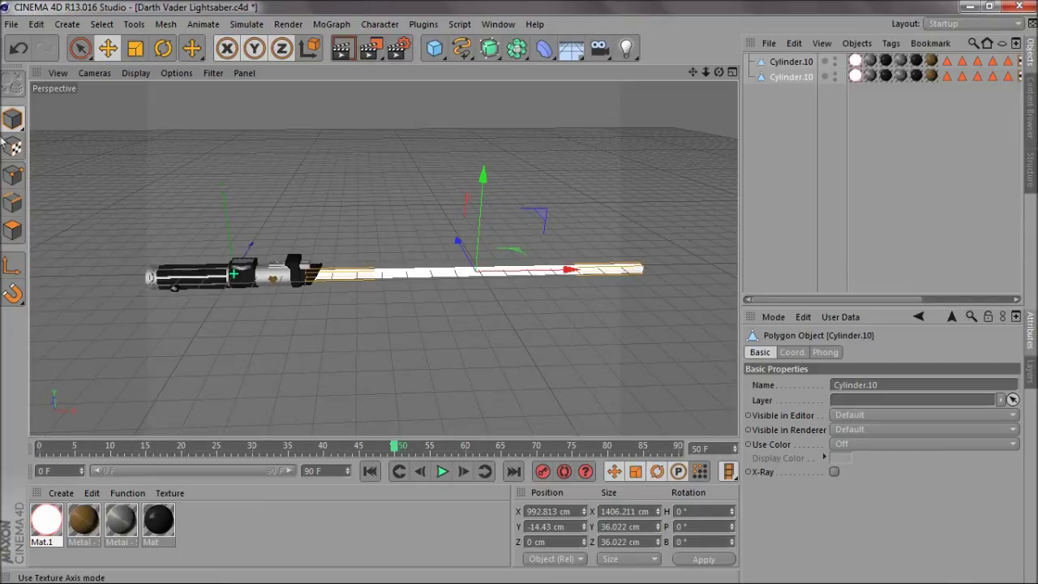
pyautogui.click(804, 153)
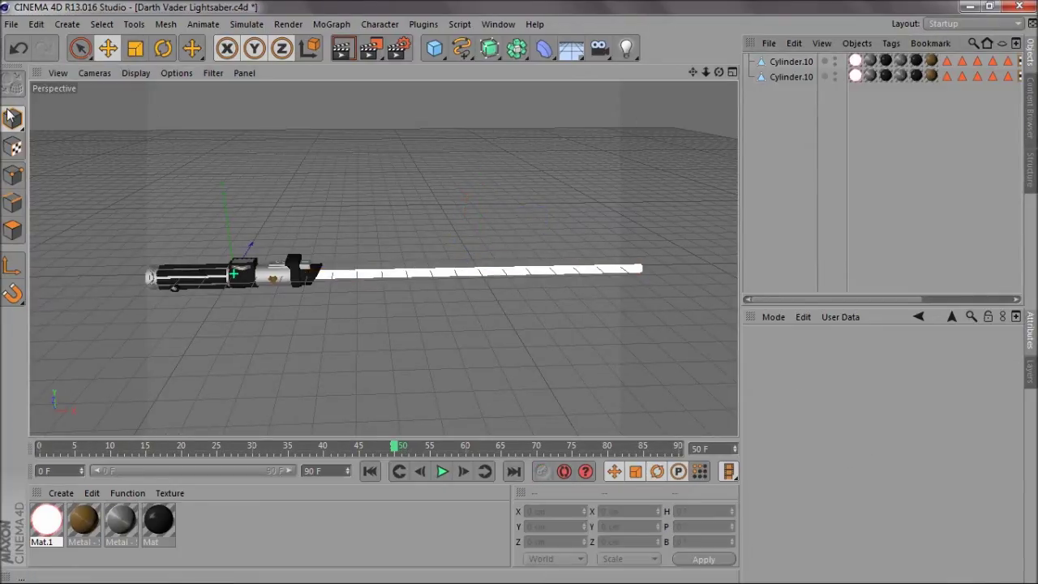
pyautogui.click(793, 76)
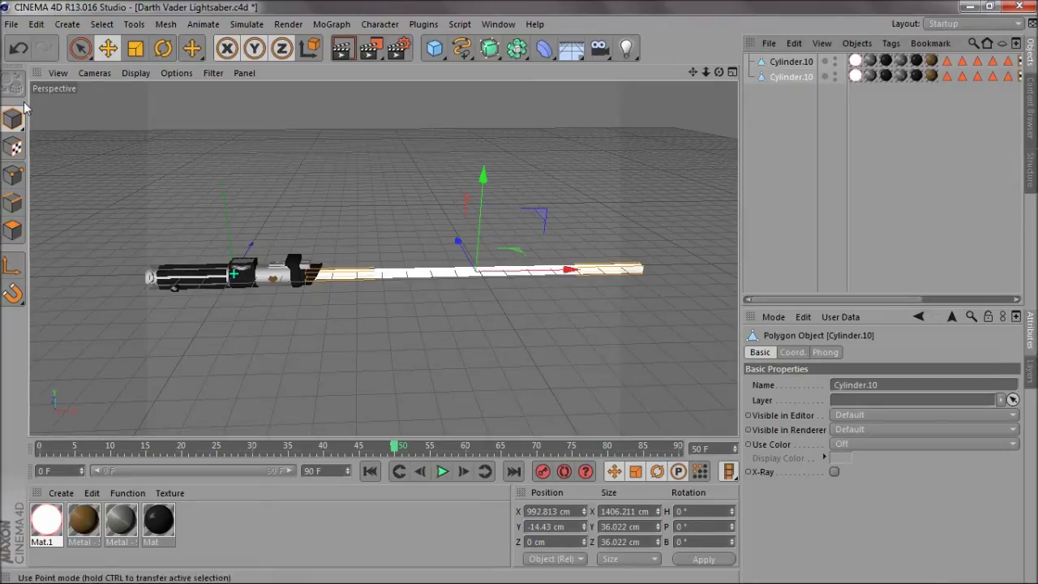
# Step: Move the blade object's axis along X to the blade's hilt end, at about 297.9 cm, using axis modification
pyautogui.click(9, 271)
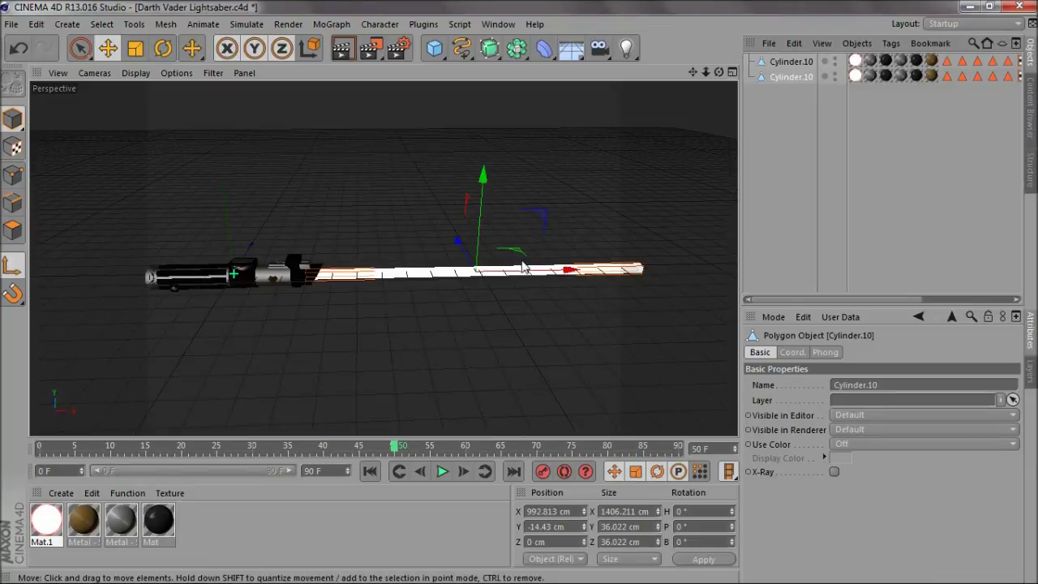
pyautogui.moveTo(562, 271); pyautogui.dragTo(354, 293)
pyautogui.moveTo(518, 293)
pyautogui.keyDown('alt'); pyautogui.mouseDown()
pyautogui.moveTo(504, 283)
pyautogui.moveTo(528, 297)
pyautogui.moveTo(502, 304)
pyautogui.moveTo(513, 286)
pyautogui.moveTo(519, 292)
pyautogui.mouseUp(); pyautogui.keyUp('alt')
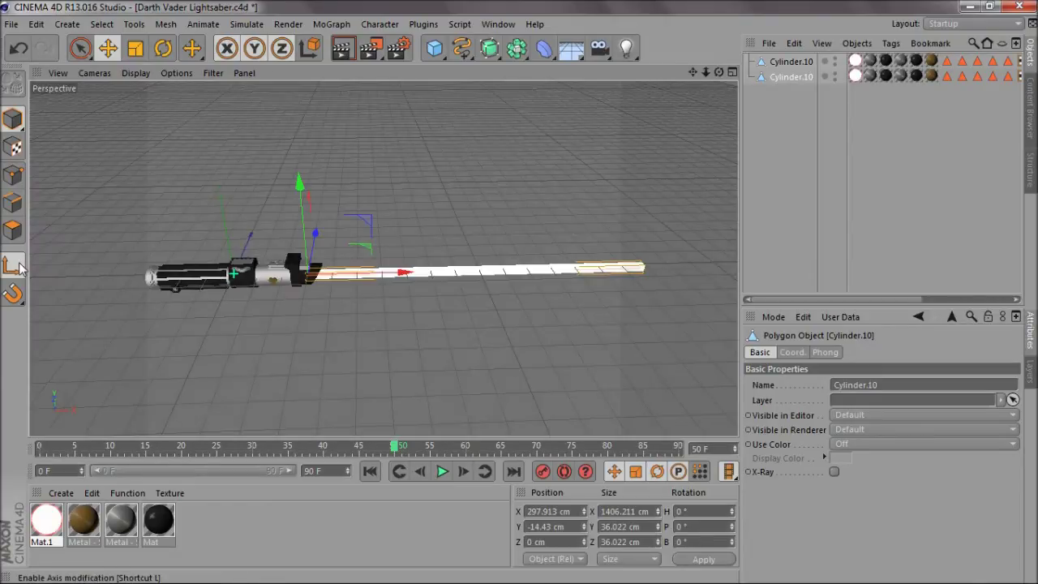
pyautogui.click(12, 264)
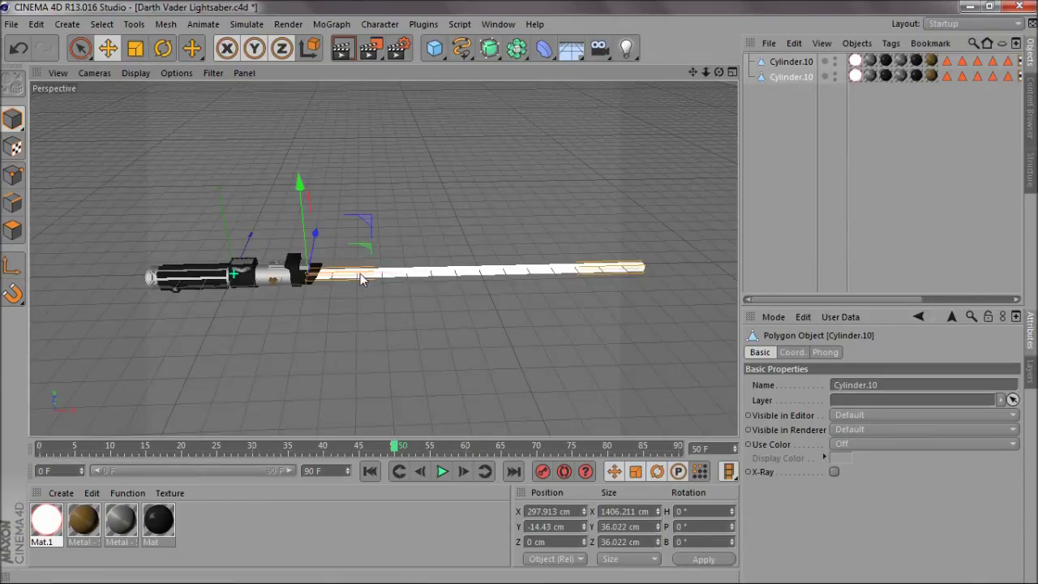
pyautogui.moveTo(360, 274); pyautogui.dragTo(460, 274)
pyautogui.hotkey('ctrl', 'z')
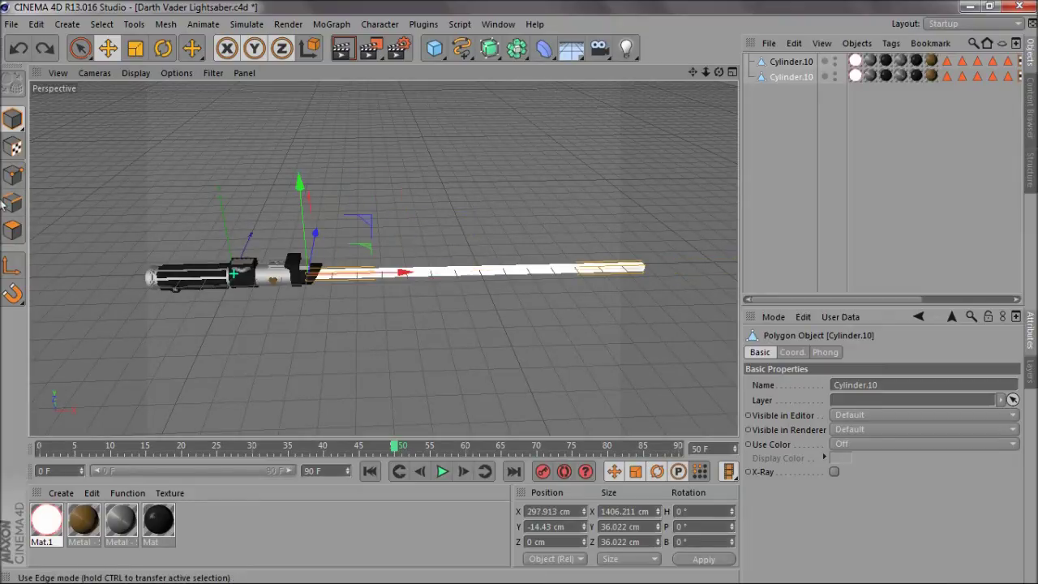
pyautogui.click(136, 49)
pyautogui.click(108, 48)
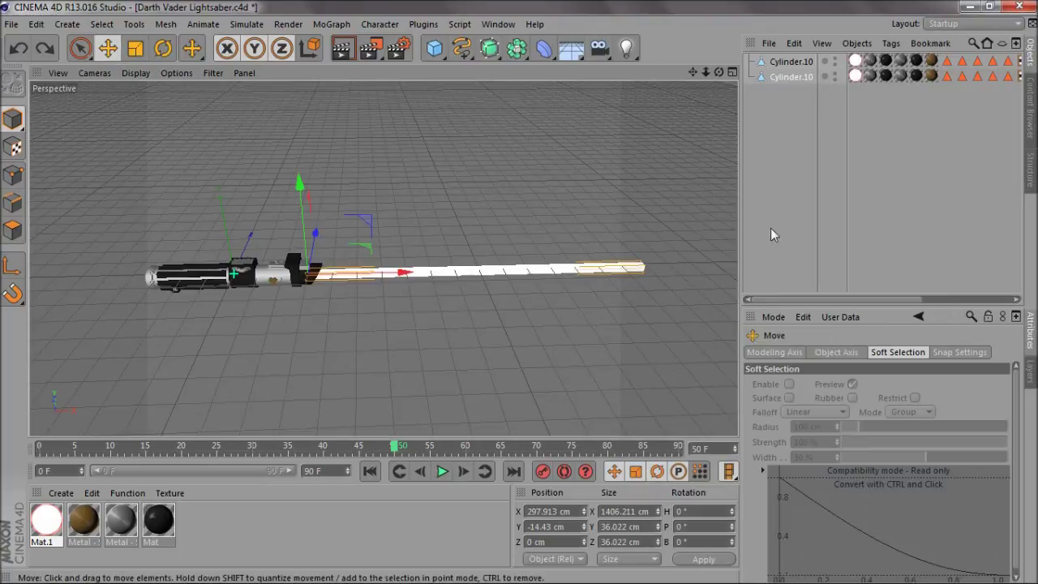
# Step: Open the blade's coordinate attributes and try out different scale values, undoing the trial changes
pyautogui.click(787, 77)
pyautogui.click(792, 352)
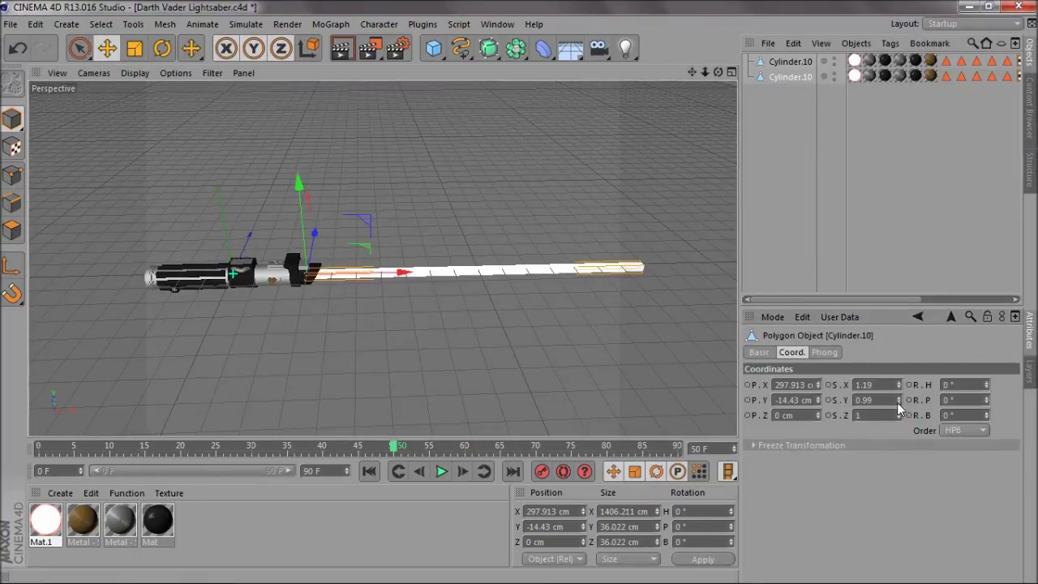
pyautogui.moveTo(897, 400); pyautogui.dragTo(900, 369)
pyautogui.hotkey('ctrl', 'z')
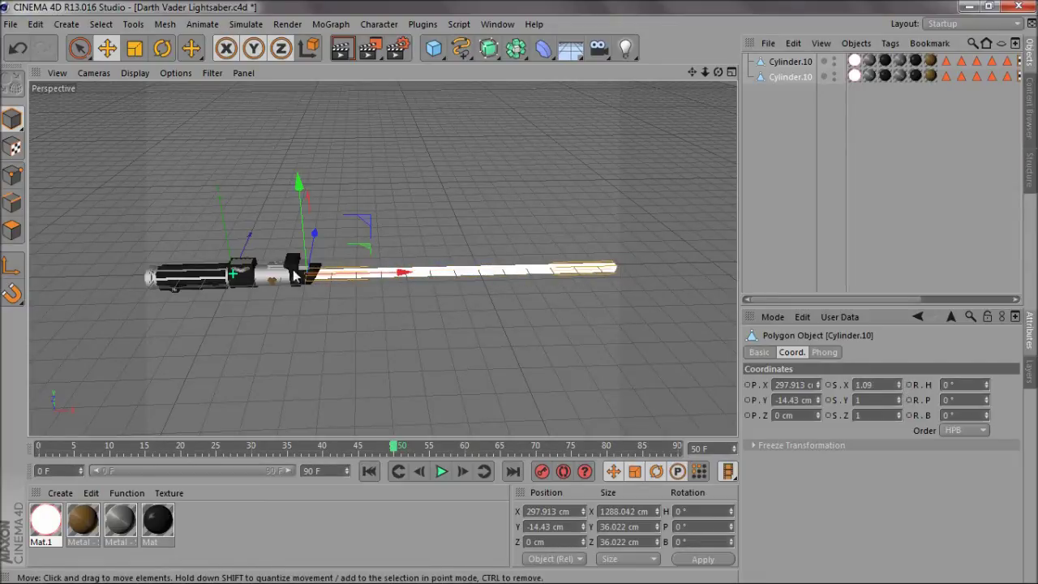
pyautogui.hotkey('ctrl', 'z')
# Step: With autokeying on, go to frame 15 and record a scale keyframe for the blade with an X scale of 1.21
pyautogui.moveTo(692, 72); pyautogui.dragTo(519, 292)
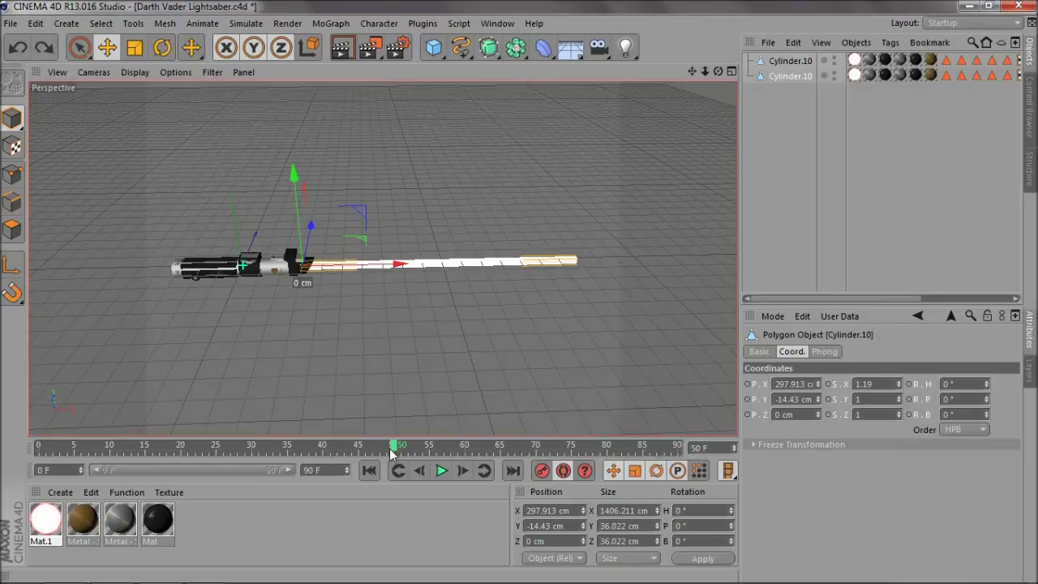
pyautogui.moveTo(393, 447); pyautogui.dragTo(171, 468)
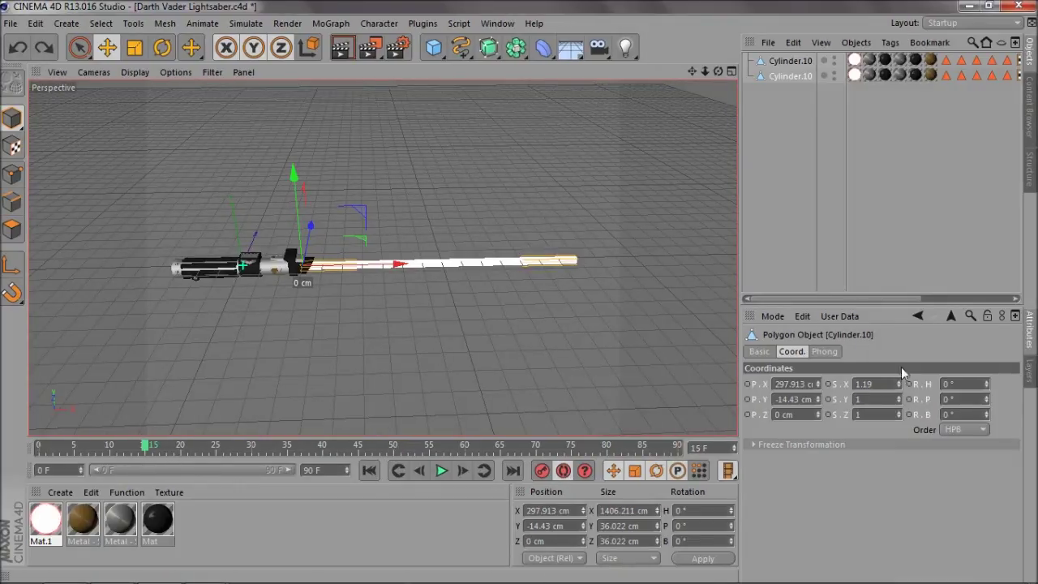
pyautogui.moveTo(900, 389); pyautogui.dragTo(900, 389)
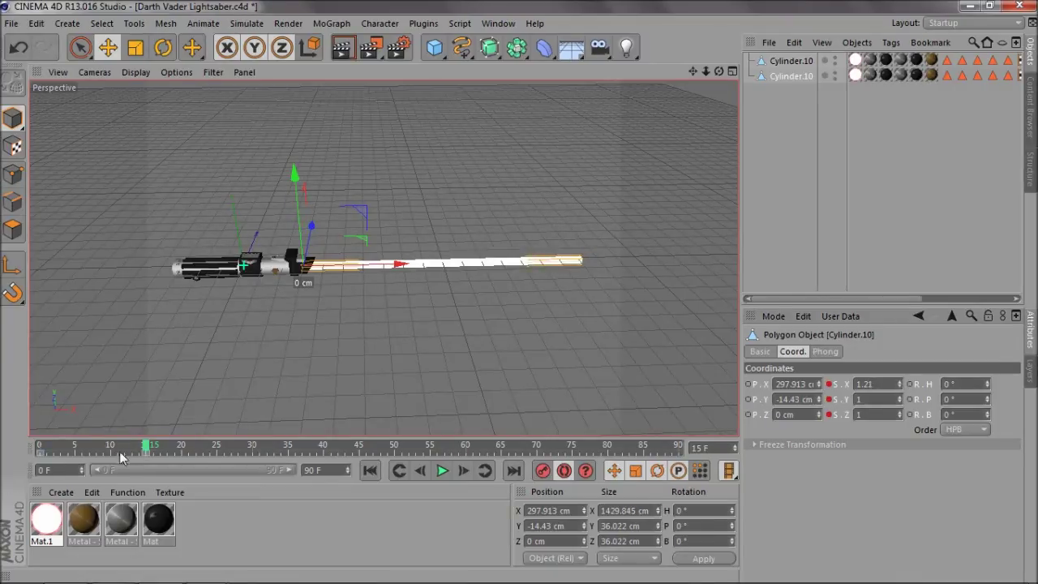
# Step: Select the blade's keyframe at the start of the timeline and move the current time to frame 50
pyautogui.click(39, 454)
pyautogui.click(63, 462)
pyautogui.moveTo(148, 452); pyautogui.dragTo(393, 452)
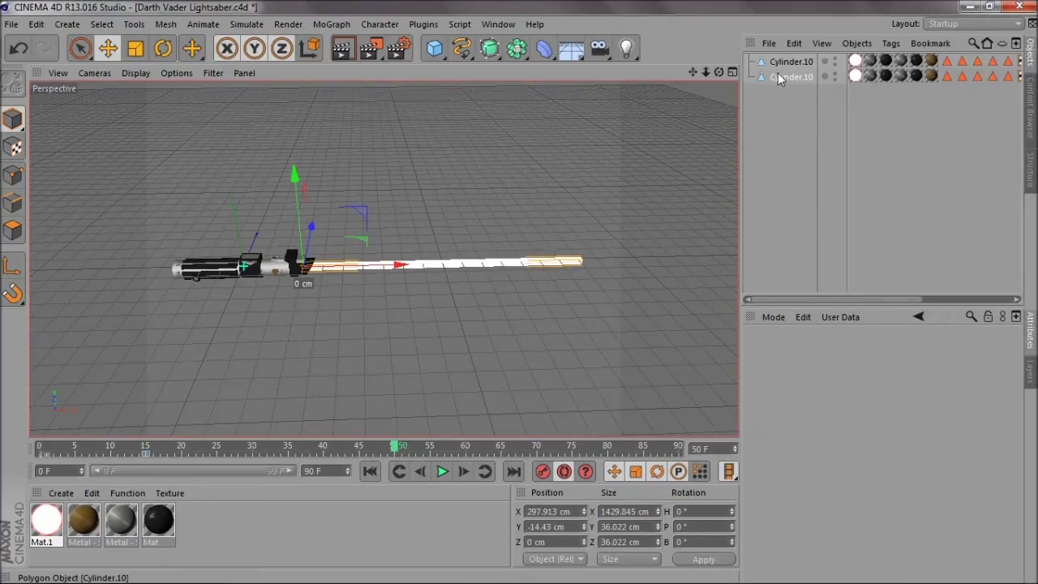
# Step: Record a scale keyframe for the blade at frame 50 with an X scale of 0.02 and render the view
pyautogui.click(780, 76)
pyautogui.moveTo(904, 388); pyautogui.dragTo(900, 392)
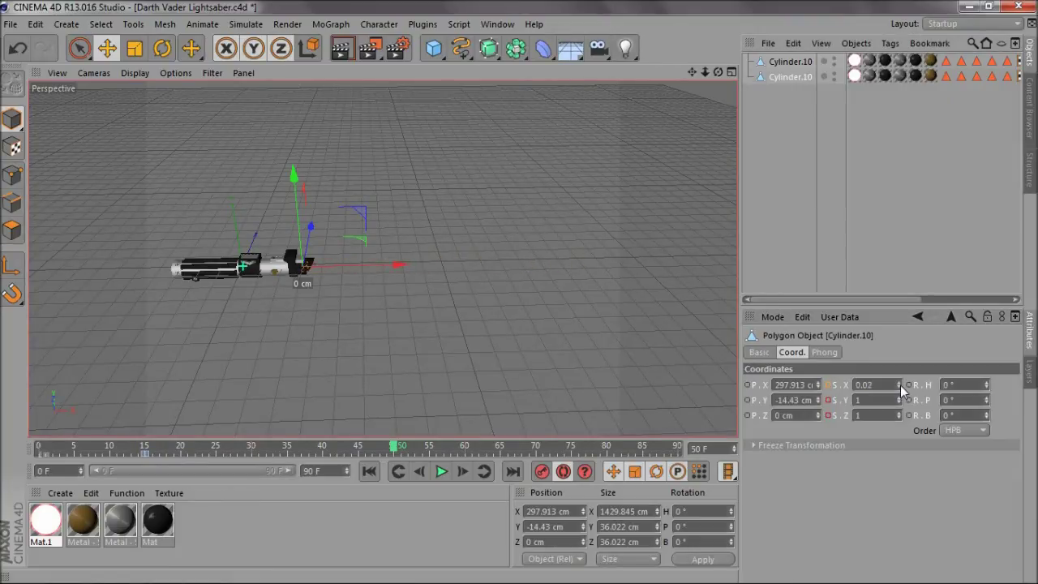
pyautogui.click(910, 155)
pyautogui.click(344, 51)
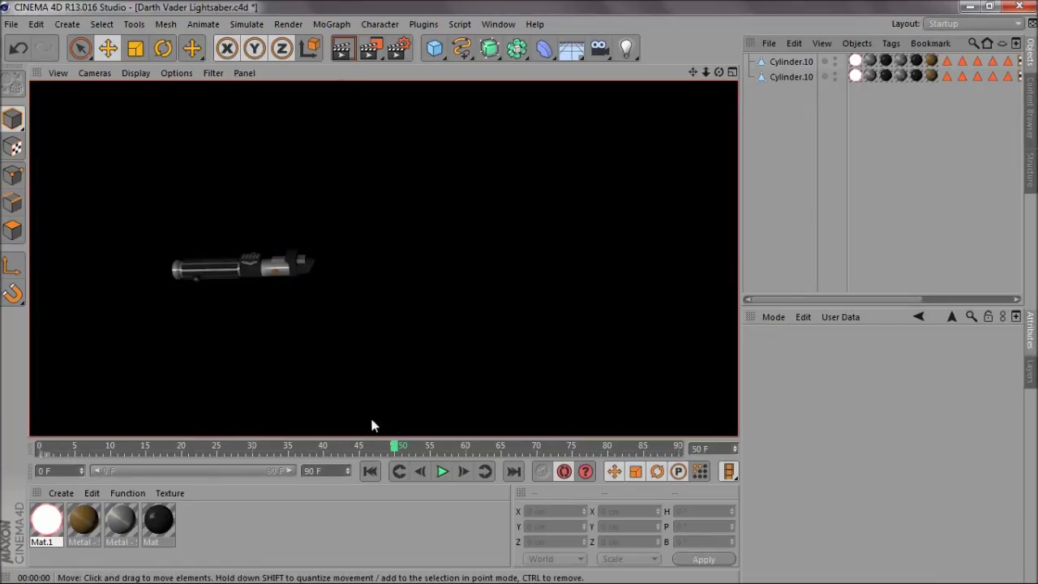
# Step: Render the view at frame 35 from two zoom levels to examine the partly extended blade and its glow
pyautogui.moveTo(379, 444); pyautogui.dragTo(300, 452)
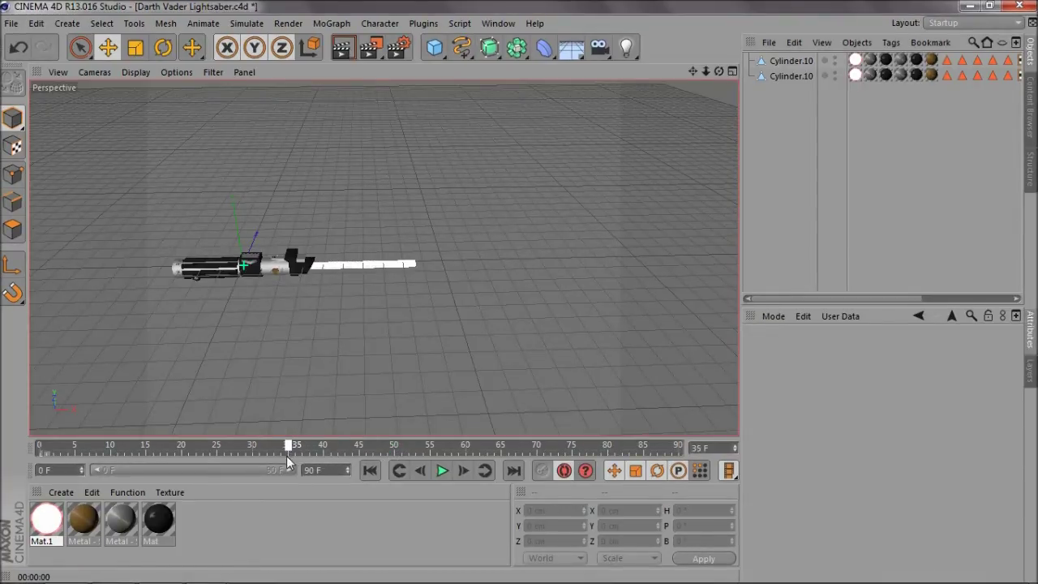
pyautogui.click(346, 53)
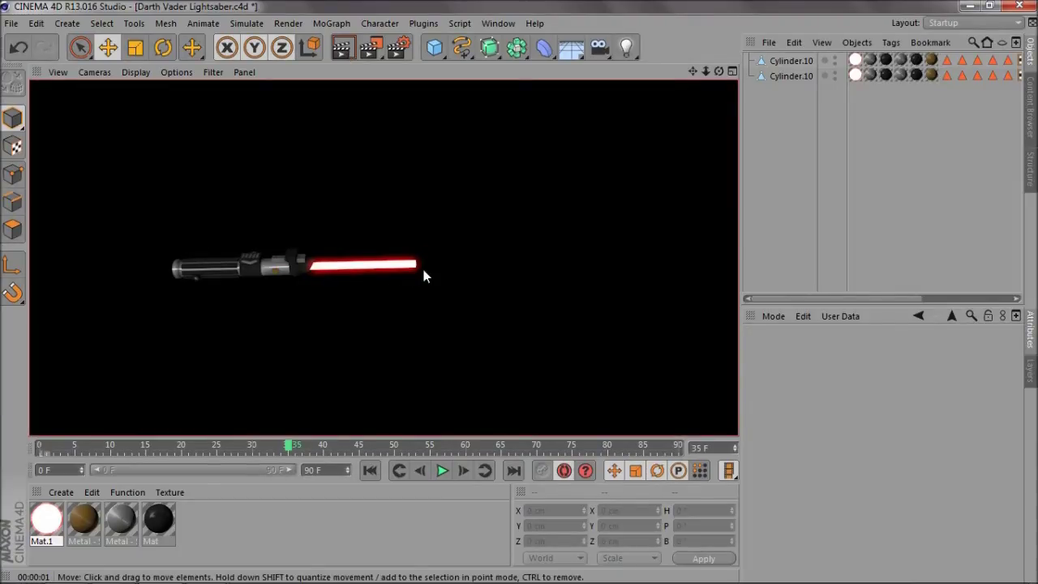
pyautogui.scroll(10, 422, 271)
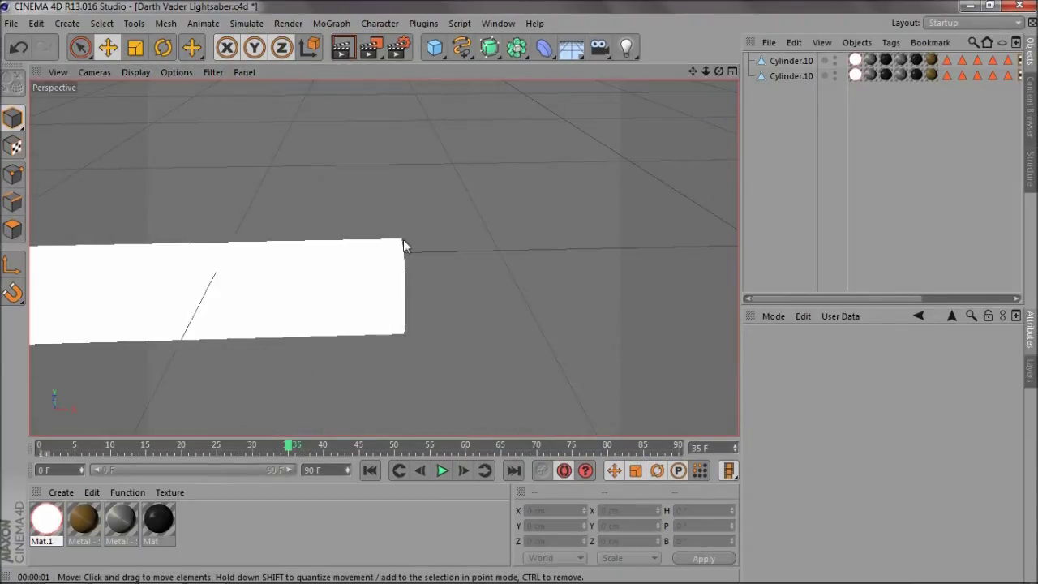
pyautogui.moveTo(718, 71); pyautogui.dragTo(518, 292)
pyautogui.scroll(-5, 519, 299)
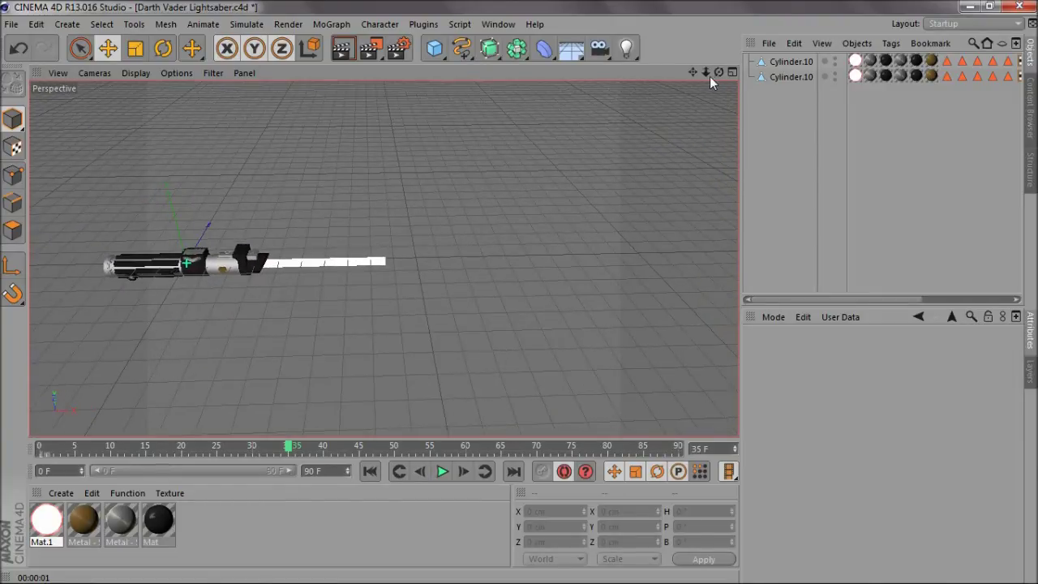
pyautogui.moveTo(707, 76); pyautogui.dragTo(452, 273)
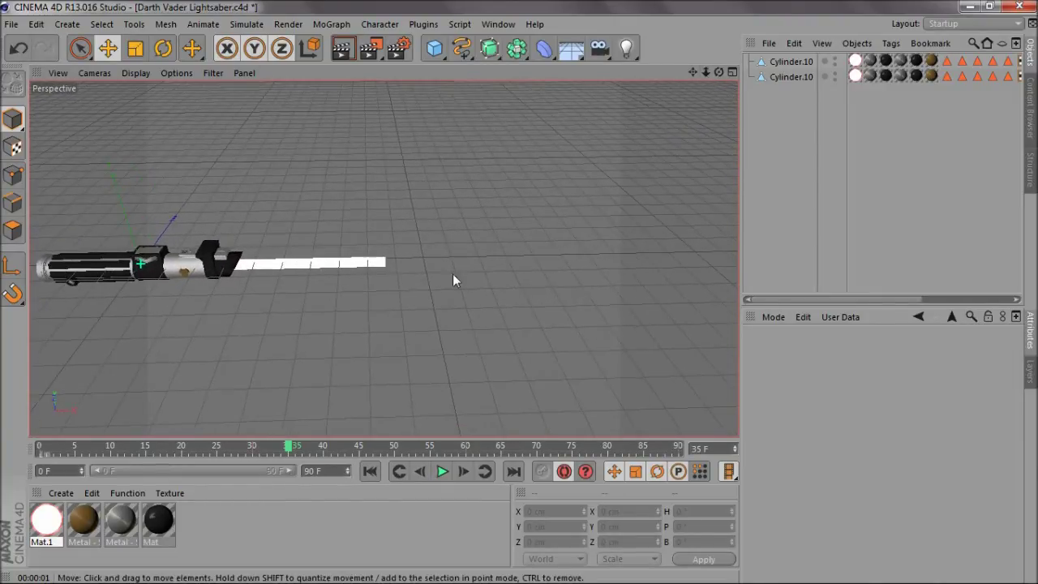
pyautogui.click(342, 50)
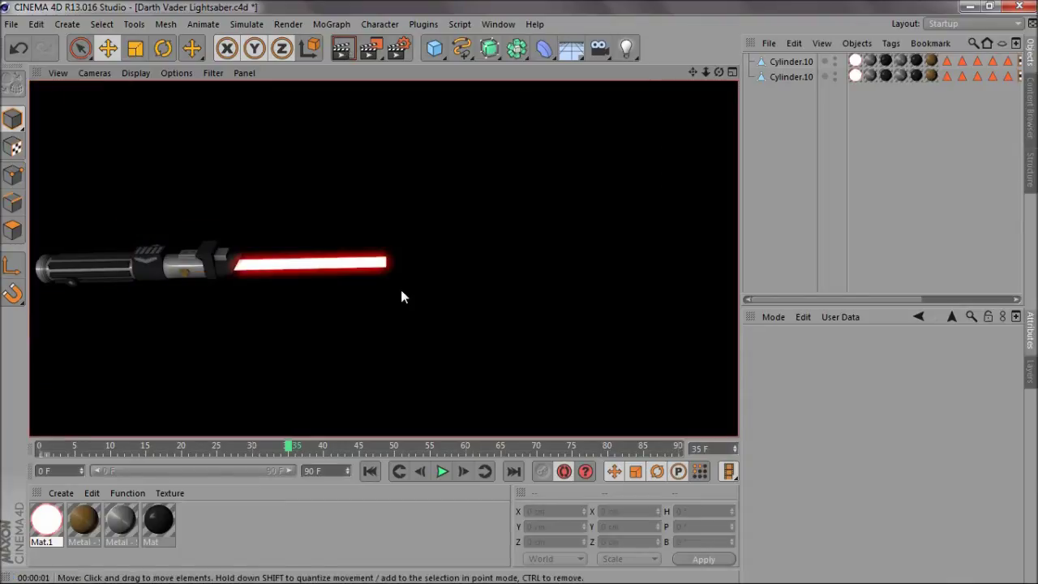
pyautogui.moveTo(705, 71)
pyautogui.mouseDown()
pyautogui.moveTo(520, 291)
pyautogui.moveTo(705, 71)
pyautogui.mouseUp()
# Step: Shift the blade's frame 50 keyframe to frame 31 and play the animation to check the timing
pyautogui.click(787, 76)
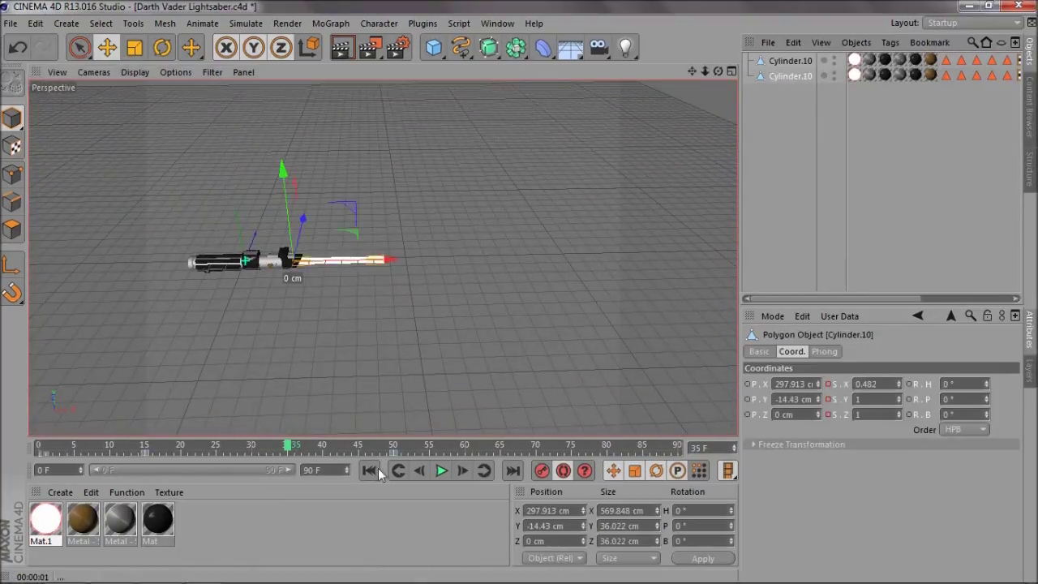
pyautogui.moveTo(382, 450); pyautogui.dragTo(130, 455)
pyautogui.click(442, 470)
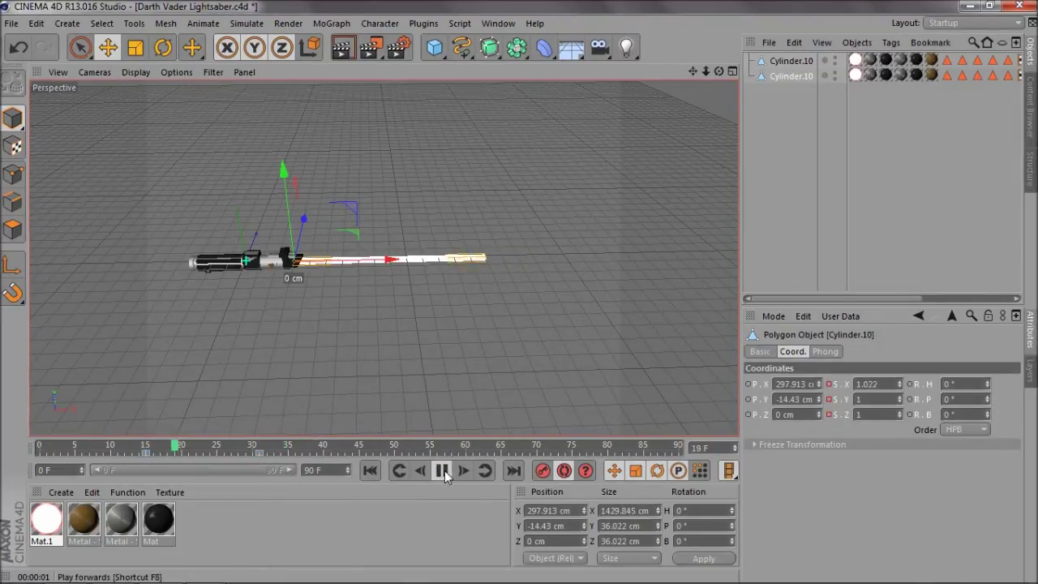
pyautogui.click(442, 470)
# Step: Record a scale keyframe for the blade at frame 46 with an X scale of 1.19 and scrub through the result
pyautogui.moveTo(293, 451); pyautogui.dragTo(369, 467)
pyautogui.moveTo(899, 386); pyautogui.dragTo(899, 392)
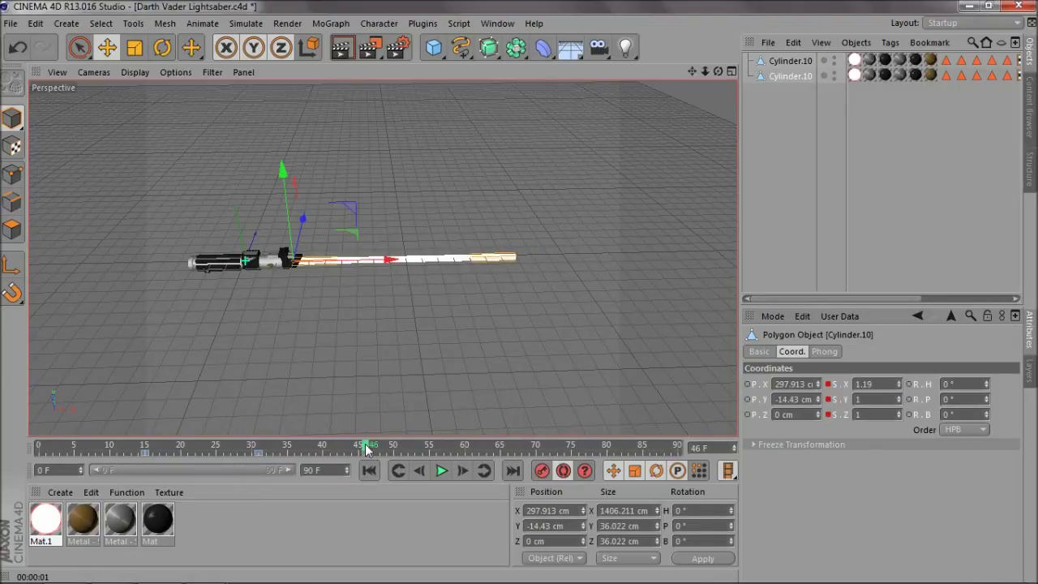
pyautogui.moveTo(366, 450); pyautogui.dragTo(392, 490)
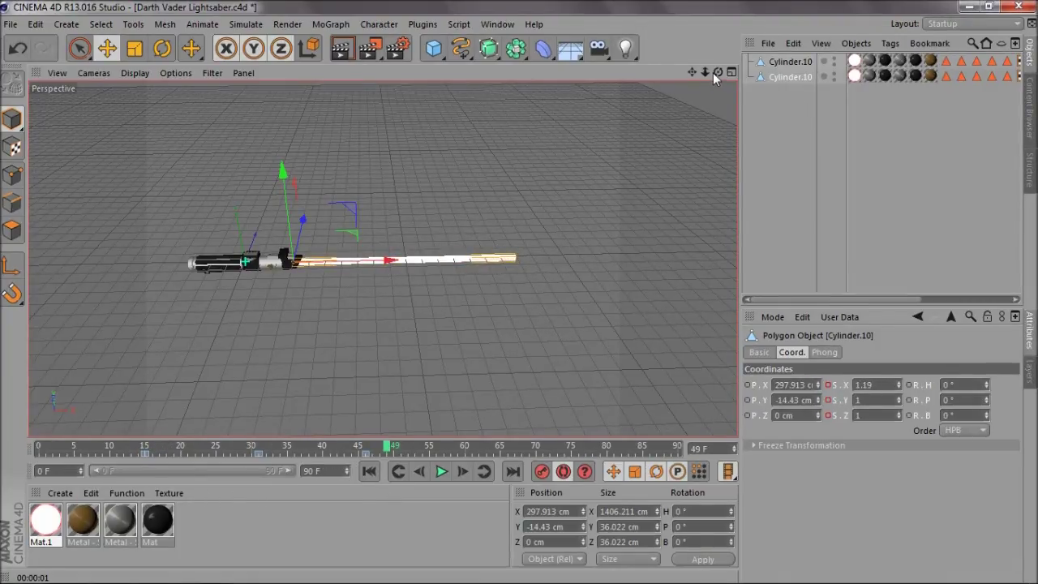
# Step: Move only the blade's axis slightly along X toward the hilt, to about 295.03 cm, using axis modification
pyautogui.moveTo(713, 73); pyautogui.dragTo(691, 91)
pyautogui.scroll(5, 304, 279)
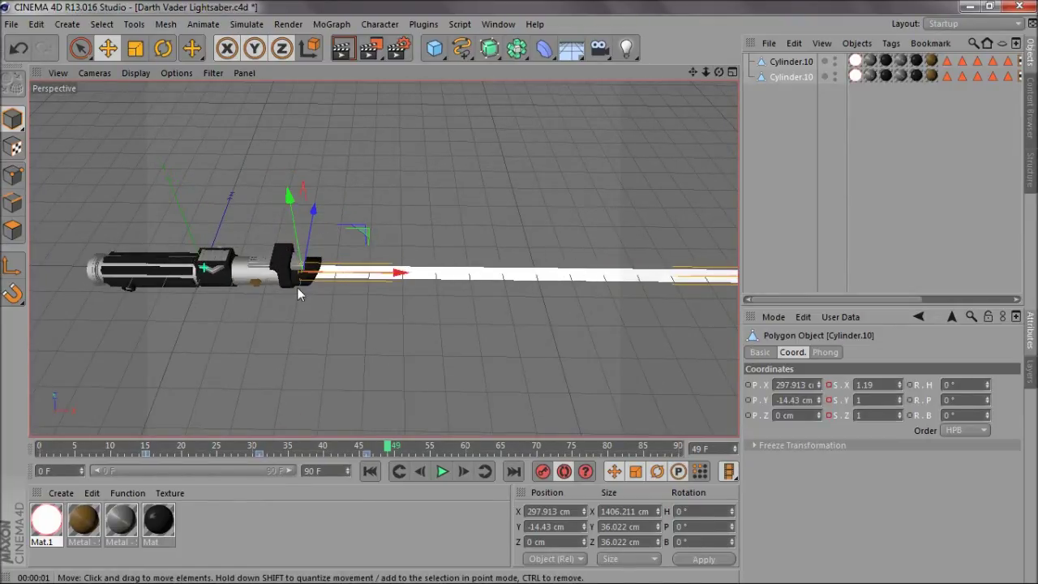
pyautogui.moveTo(518, 292); pyautogui.dragTo(518, 292)
pyautogui.click(786, 98)
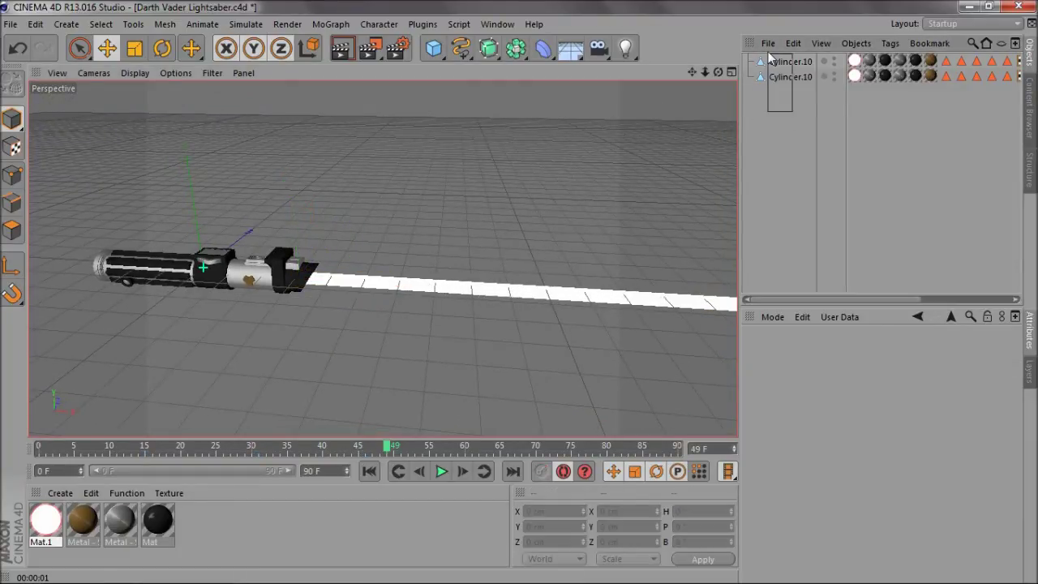
pyautogui.moveTo(767, 51); pyautogui.dragTo(769, 54)
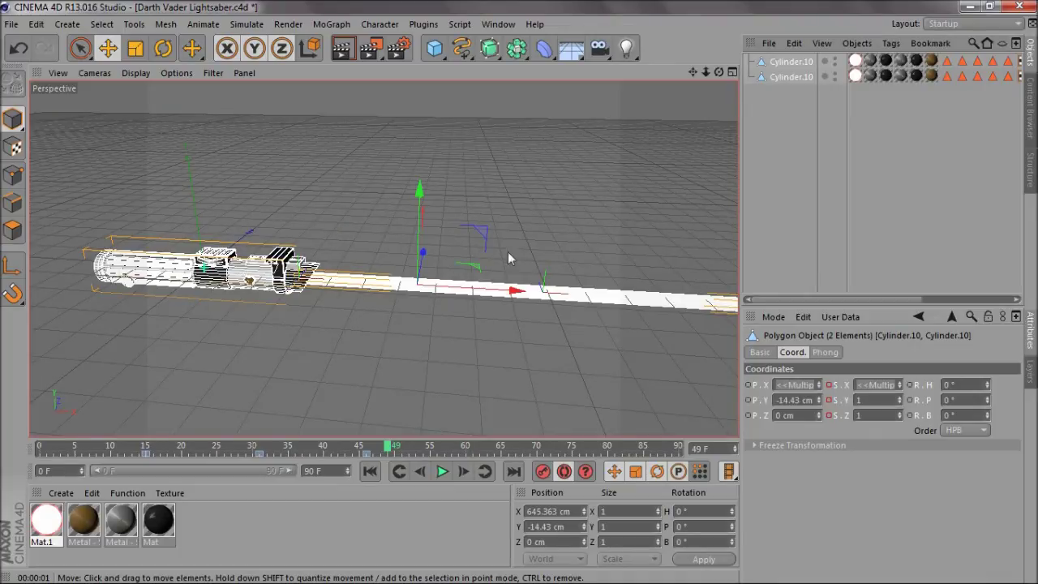
pyautogui.click(780, 77)
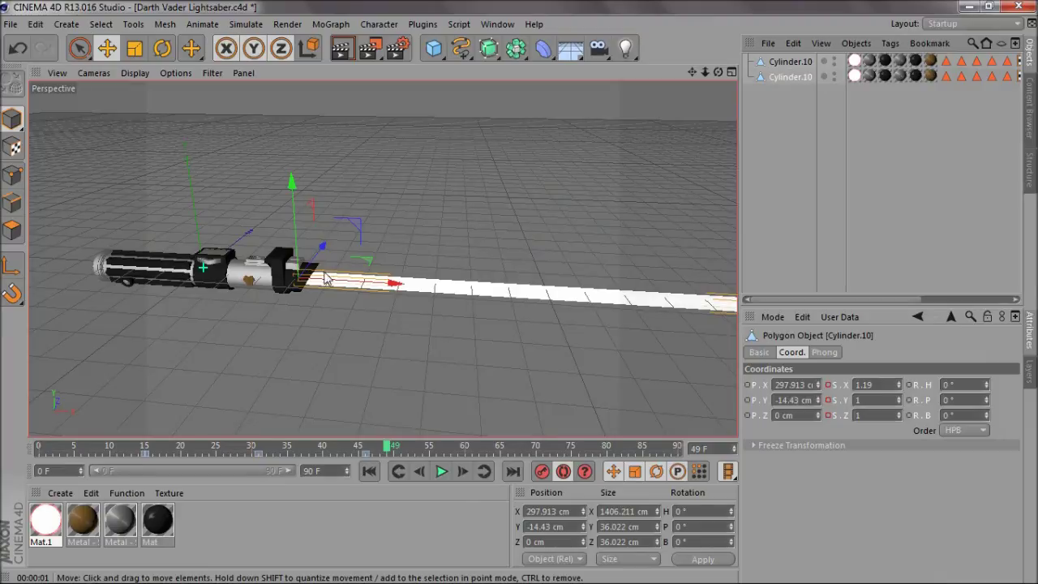
pyautogui.click(12, 266)
pyautogui.moveTo(302, 300); pyautogui.dragTo(328, 287)
pyautogui.moveTo(718, 72); pyautogui.dragTo(745, 86)
pyautogui.moveTo(378, 270)
pyautogui.mouseDown()
pyautogui.moveTo(387, 271)
pyautogui.moveTo(370, 271)
pyautogui.mouseUp()
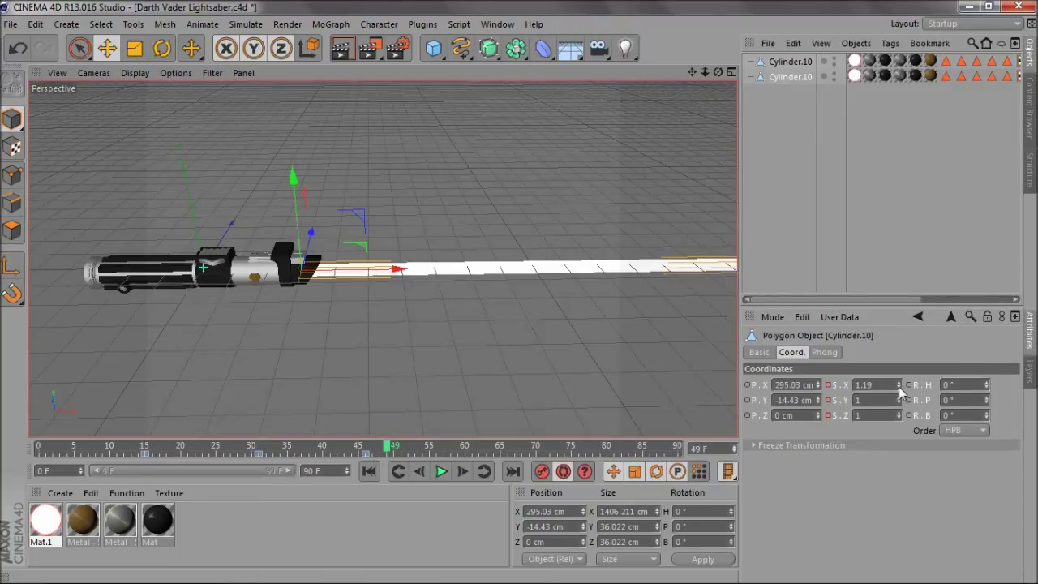
# Step: Try changing the blade's X, Z and Y scale one at a time, undoing each trial change
pyautogui.moveTo(898, 386); pyautogui.dragTo(900, 389)
pyautogui.hotkey('ctrl', 'z')
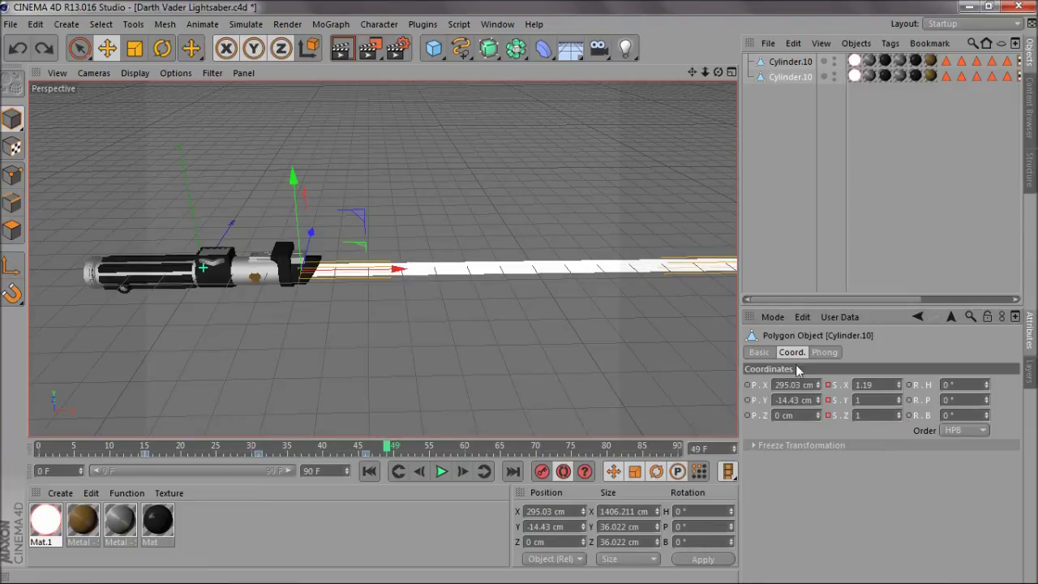
pyautogui.moveTo(899, 412); pyautogui.dragTo(899, 411)
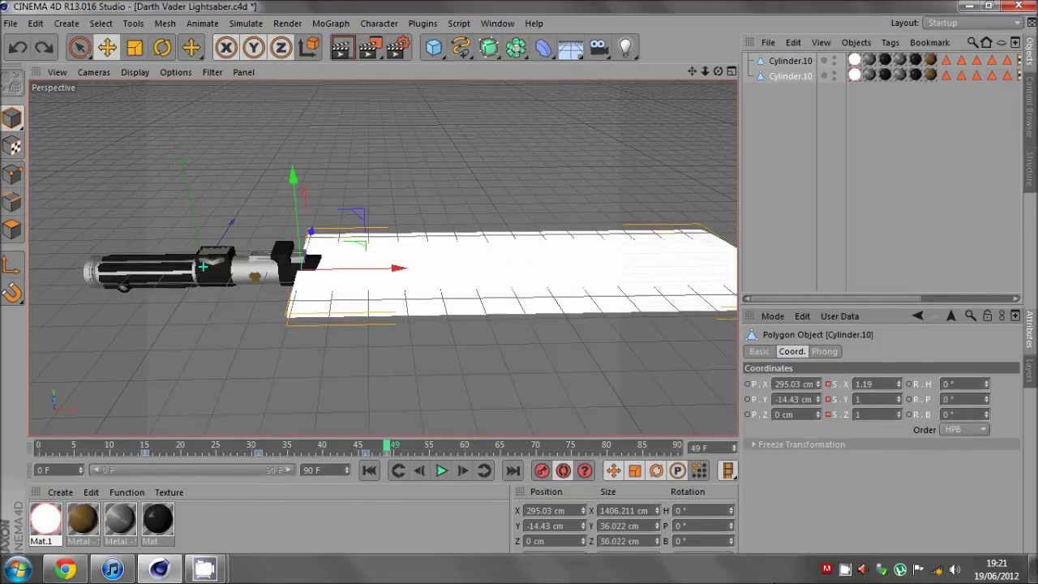
pyautogui.hotkey('ctrl', 'z')
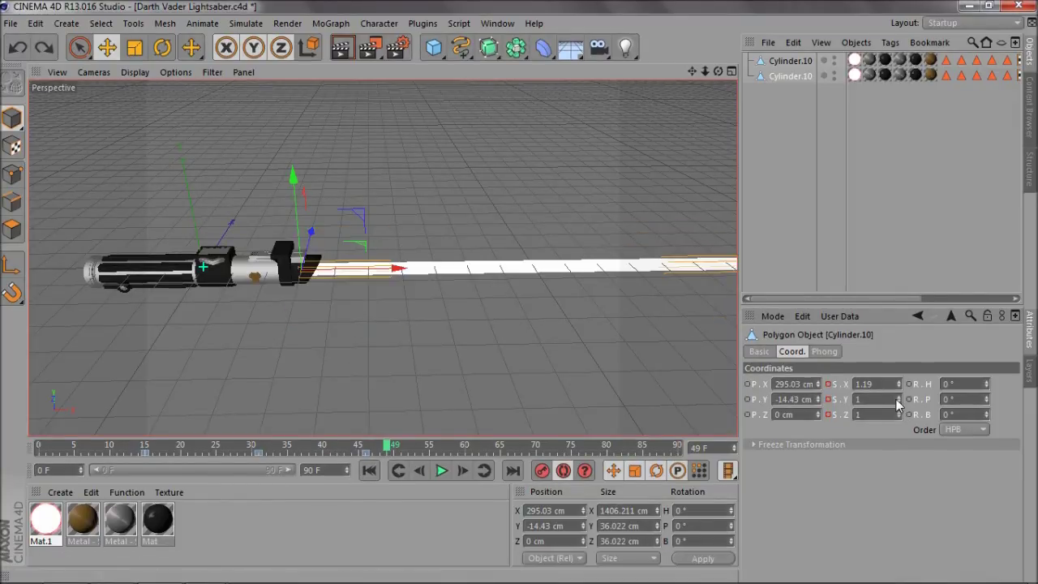
pyautogui.moveTo(897, 400); pyautogui.dragTo(899, 399)
pyautogui.hotkey('ctrl', 'z')
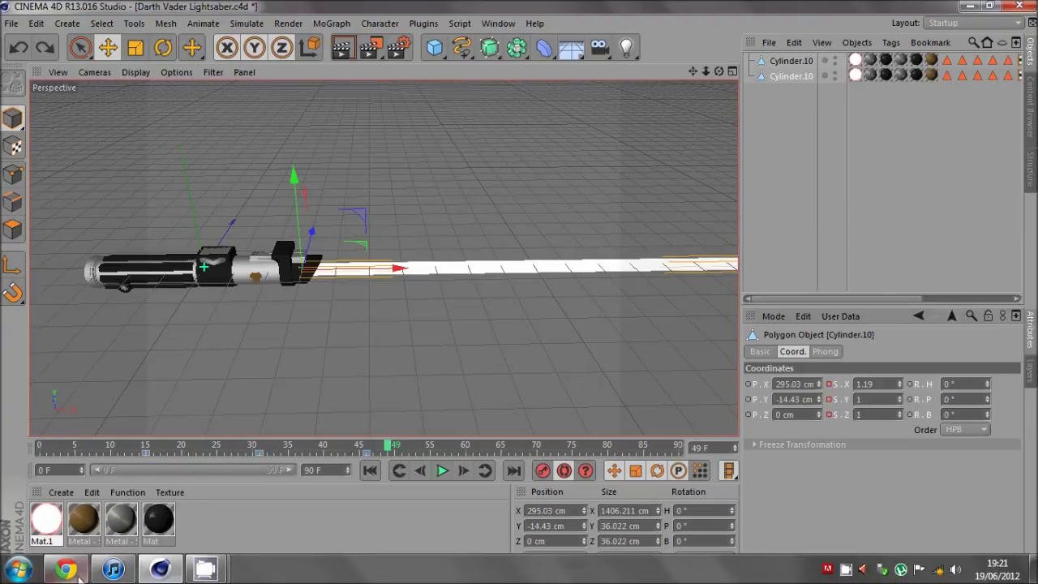
# Step: Switch to Chrome to read the YouTube comment on the Lightsaber Model Pack #1 video and return to Cinema 4D
pyautogui.click(66, 575)
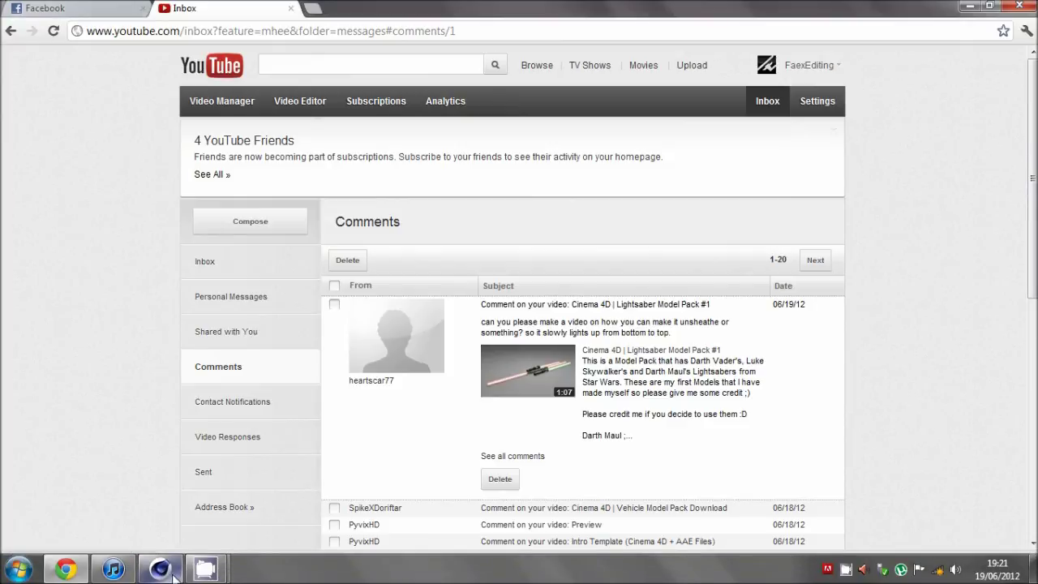
pyautogui.click(161, 569)
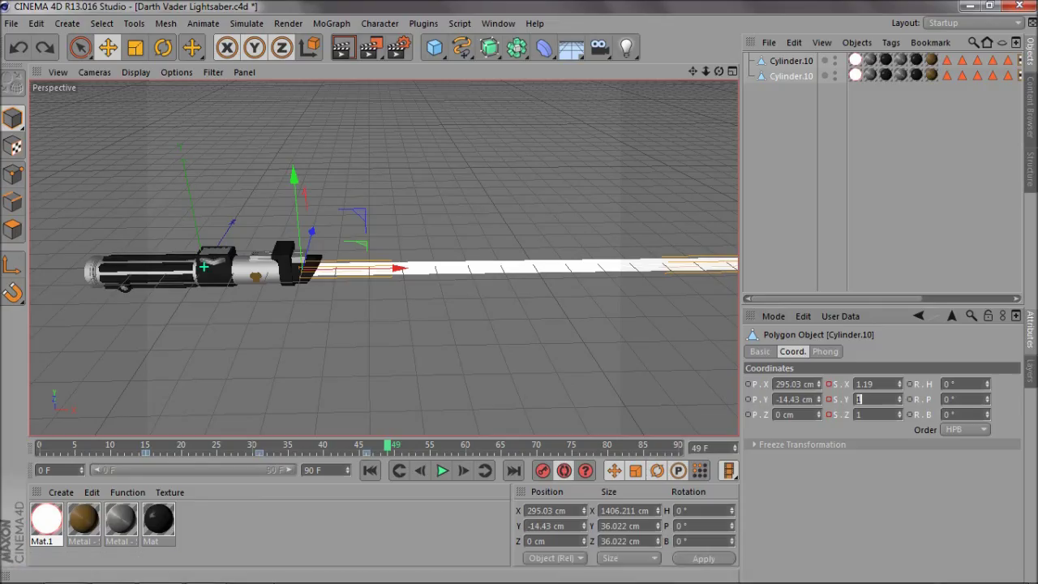
pyautogui.moveTo(205, 569)
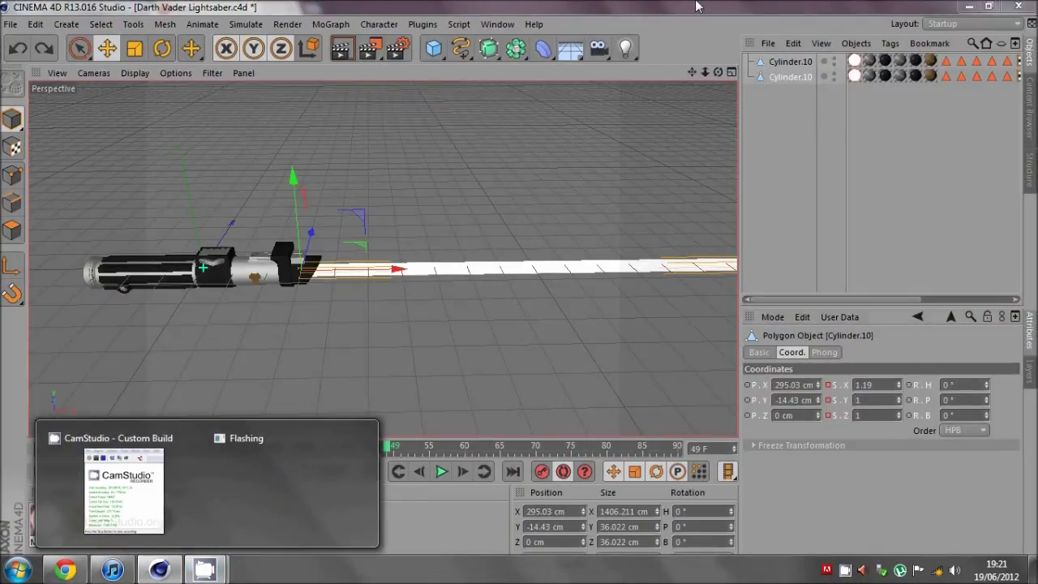
pyautogui.click(697, 5)
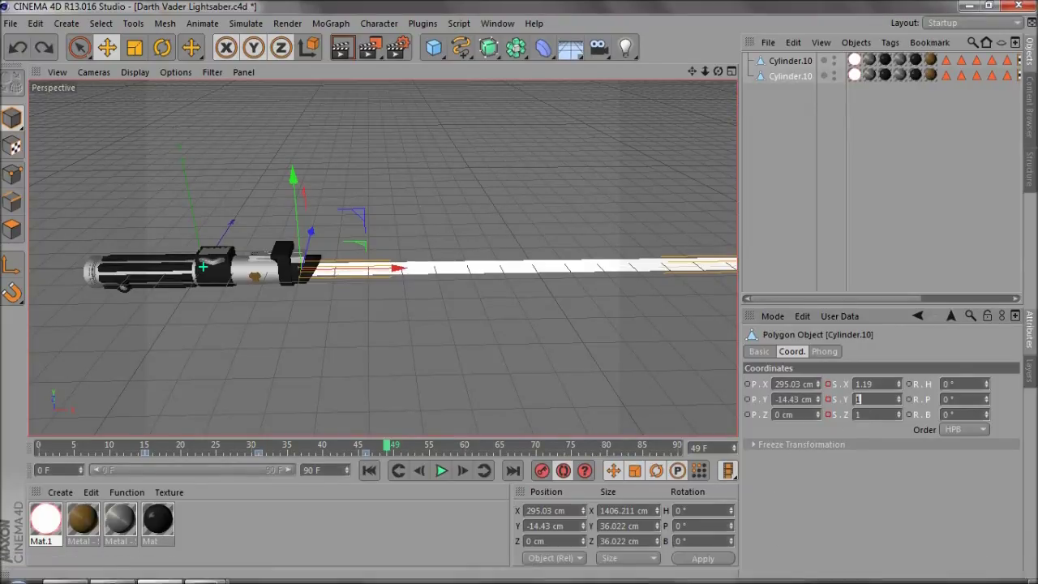